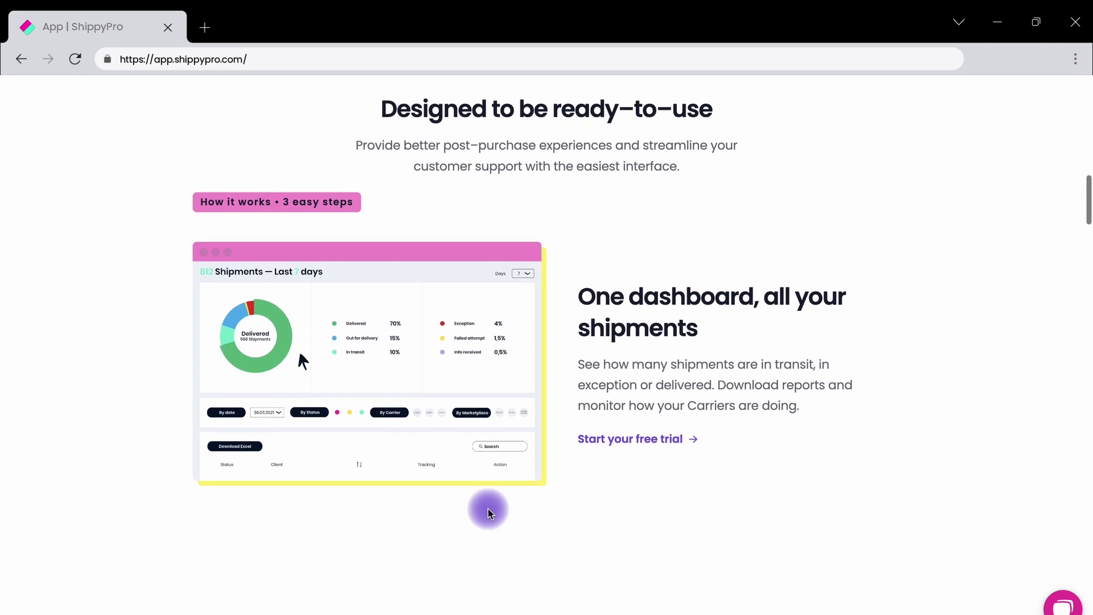
Read through the Track & Trace product page's how-it-works and advanced features sections
scroll(488, 513, down, 3)
scroll(488, 513, down, 3)
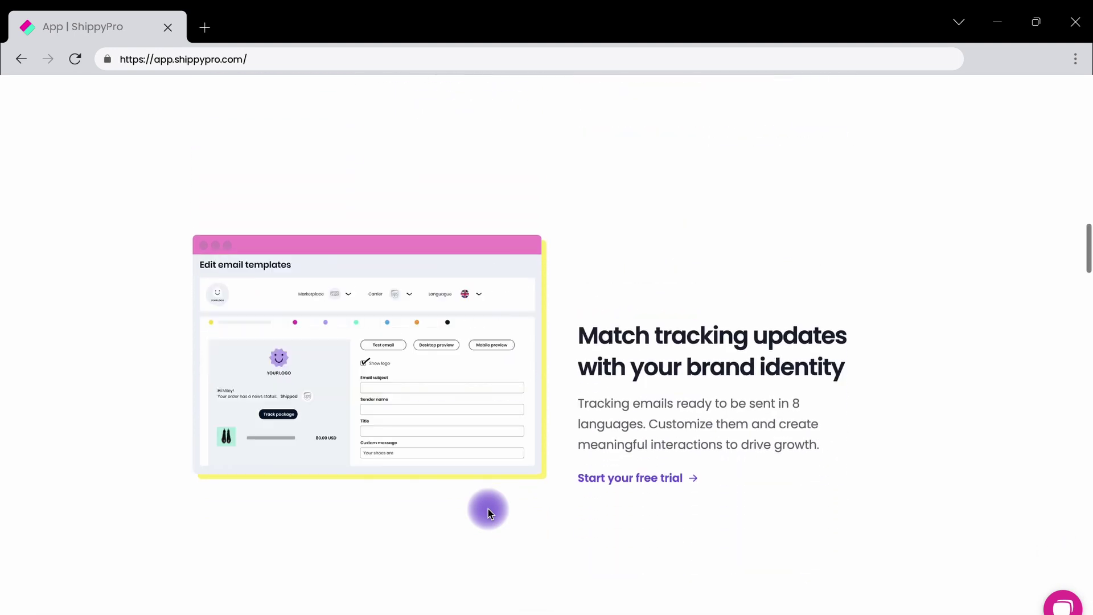
scroll(488, 507, down, 3)
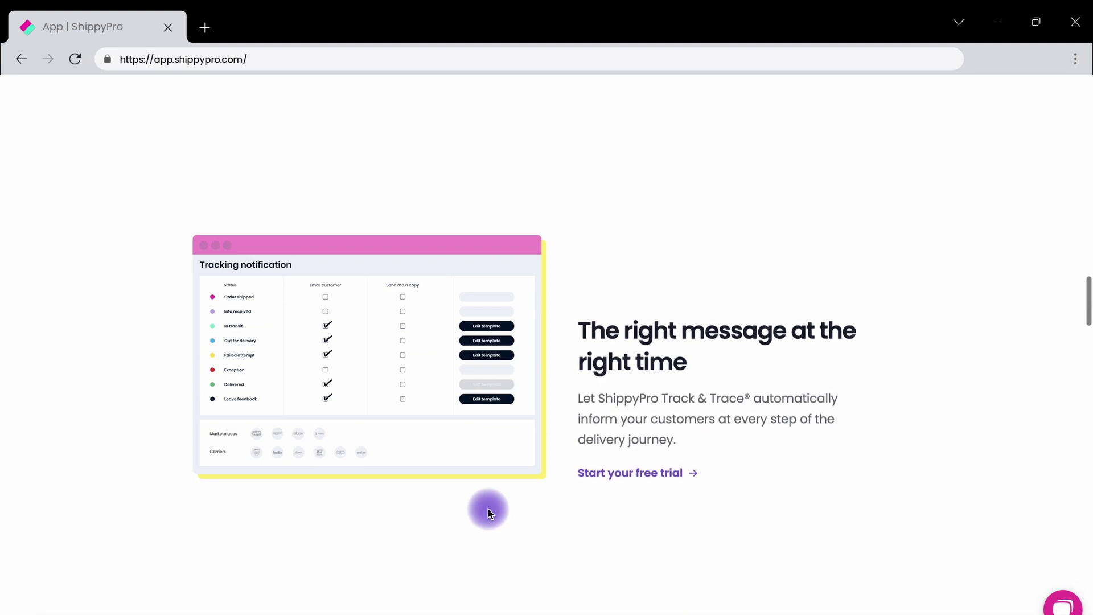
scroll(487, 508, down, 3)
scroll(488, 508, down, 5)
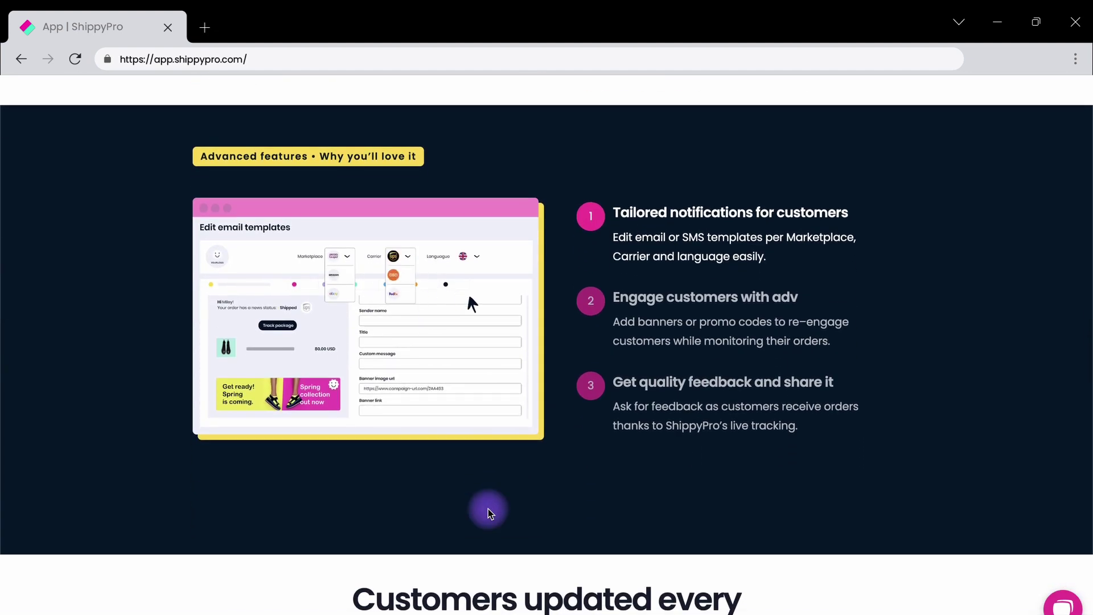
scroll(488, 512, down, 8)
scroll(488, 508, down, 1)
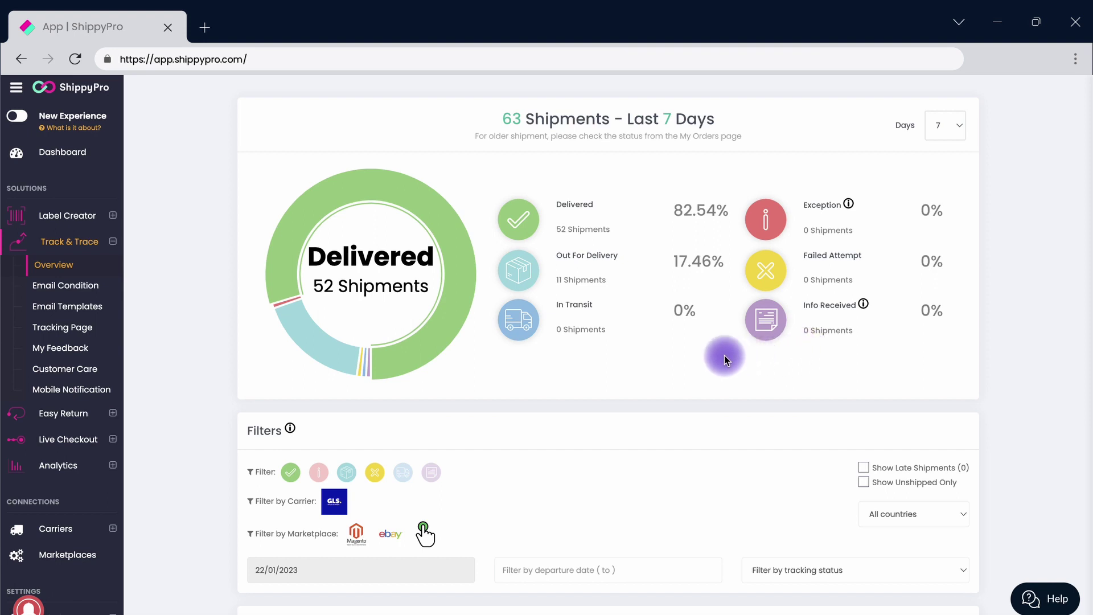
Toggle the Magento marketplace filter on the shipments overview and switch it back
scroll(507, 407, down, 2)
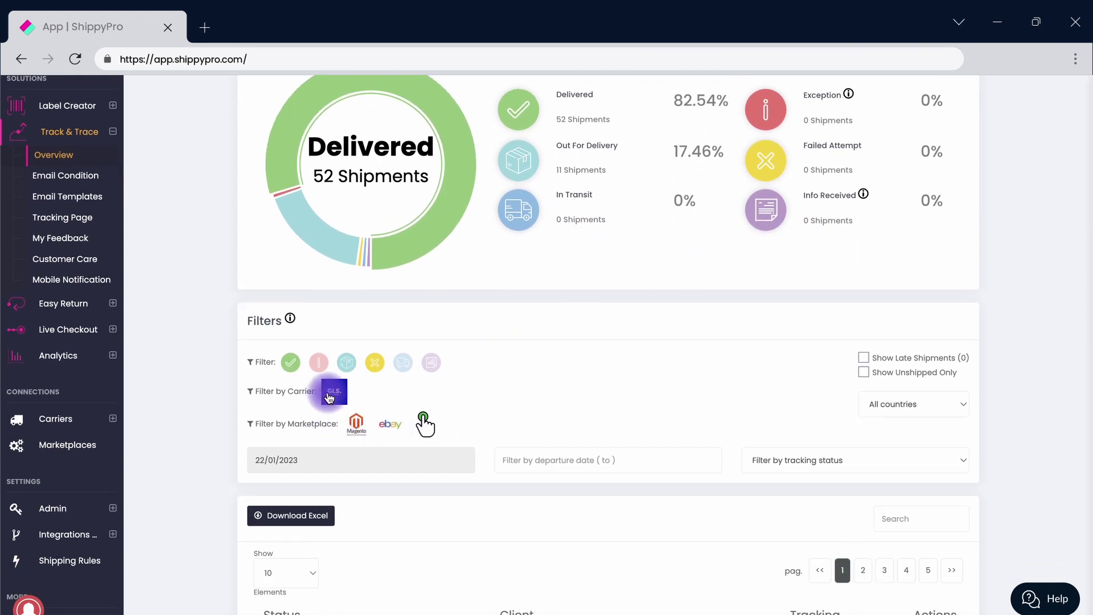
click(357, 427)
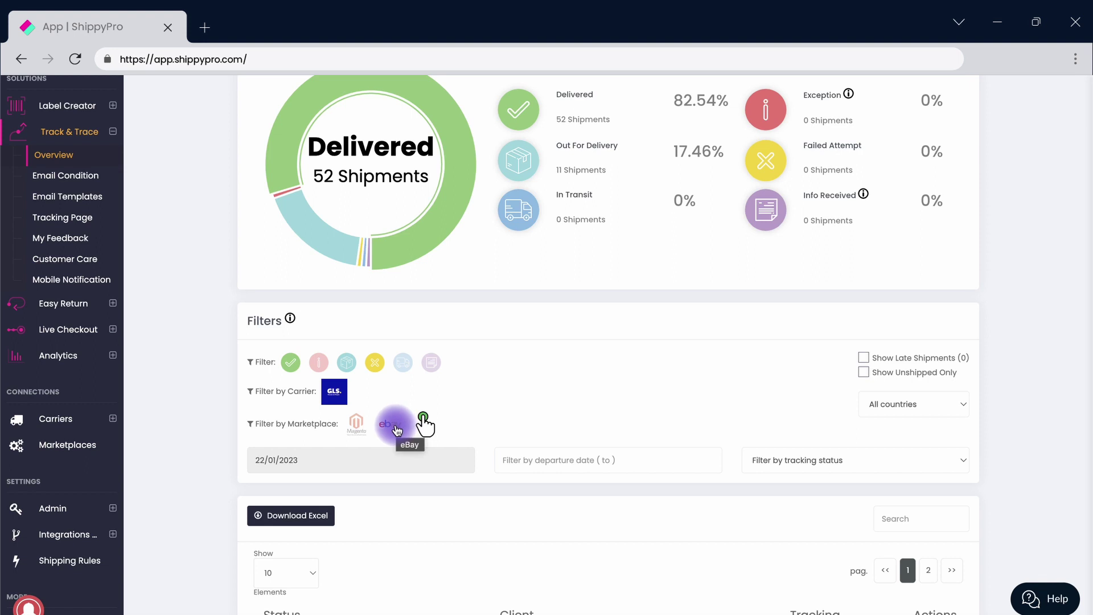
click(359, 423)
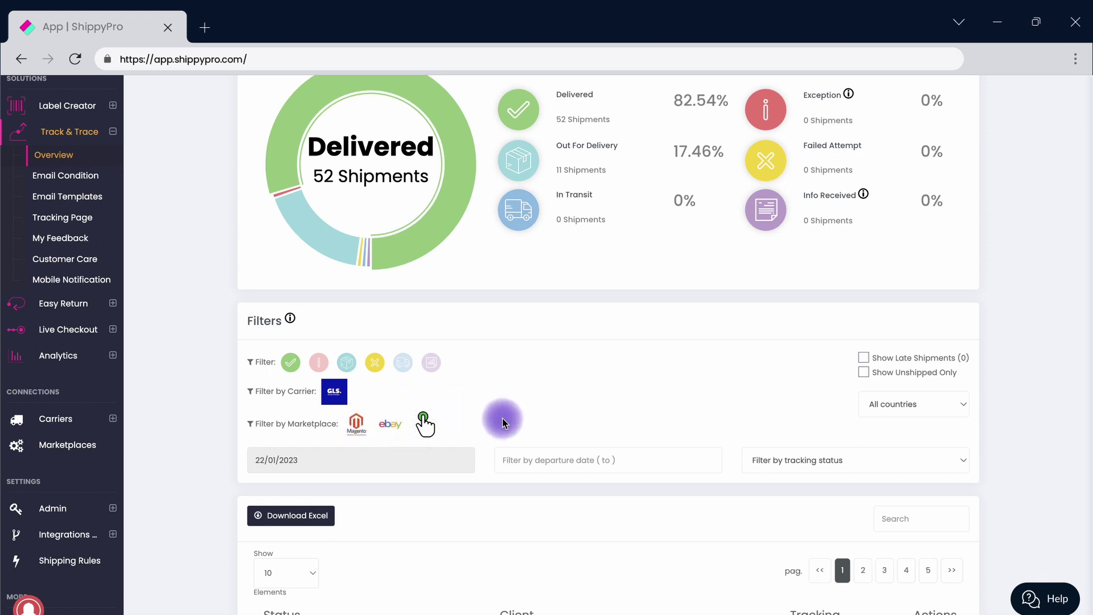
In the email conditions, enable copies of customer emails for Order Shipped, In Transit and Out For Delivery
click(65, 176)
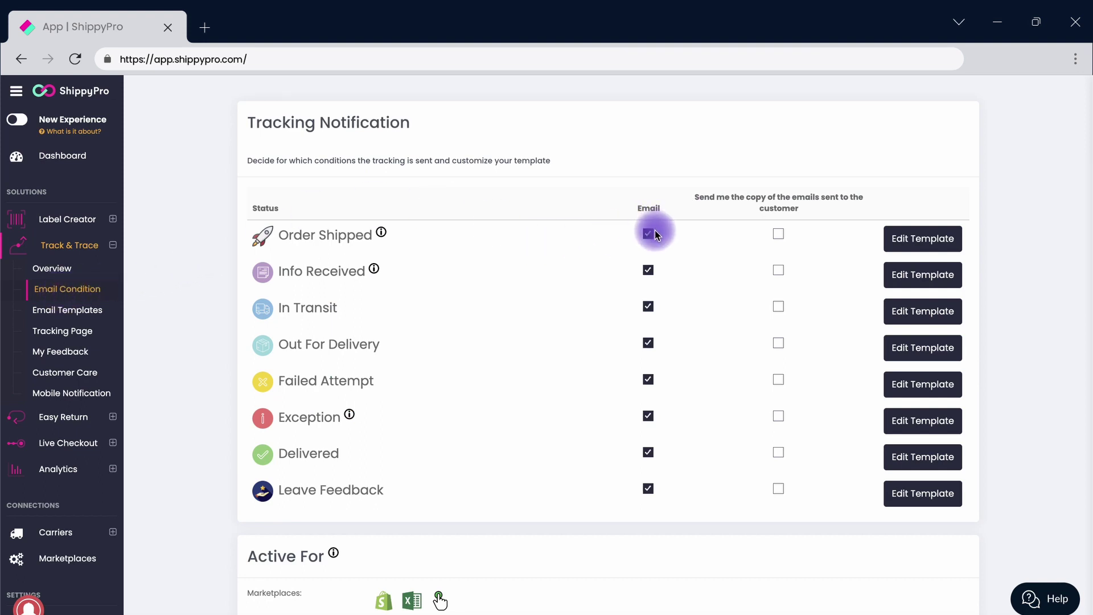
click(778, 234)
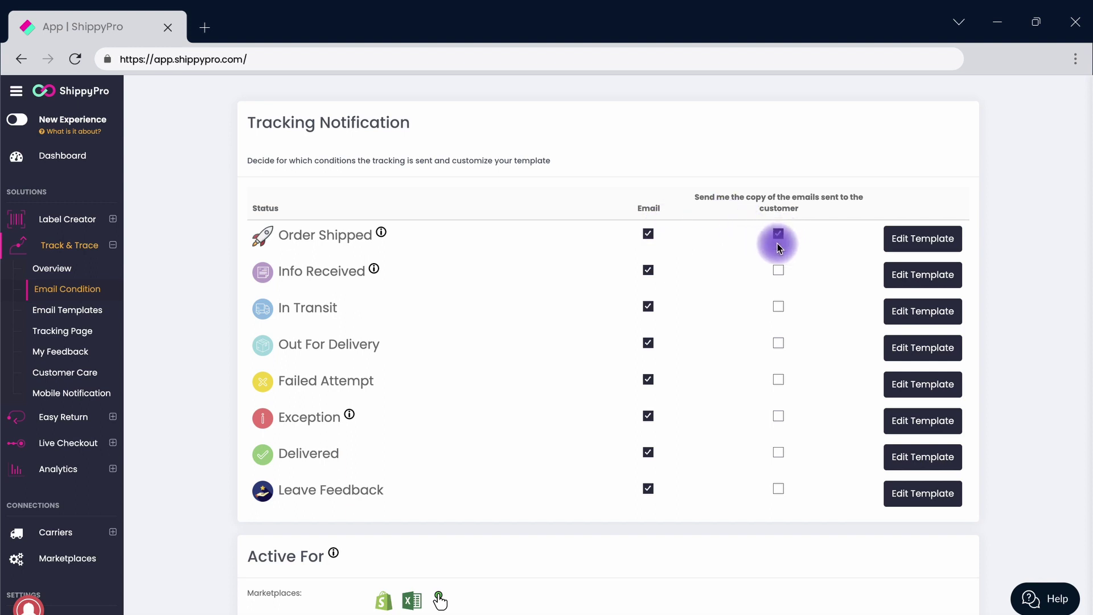
click(778, 306)
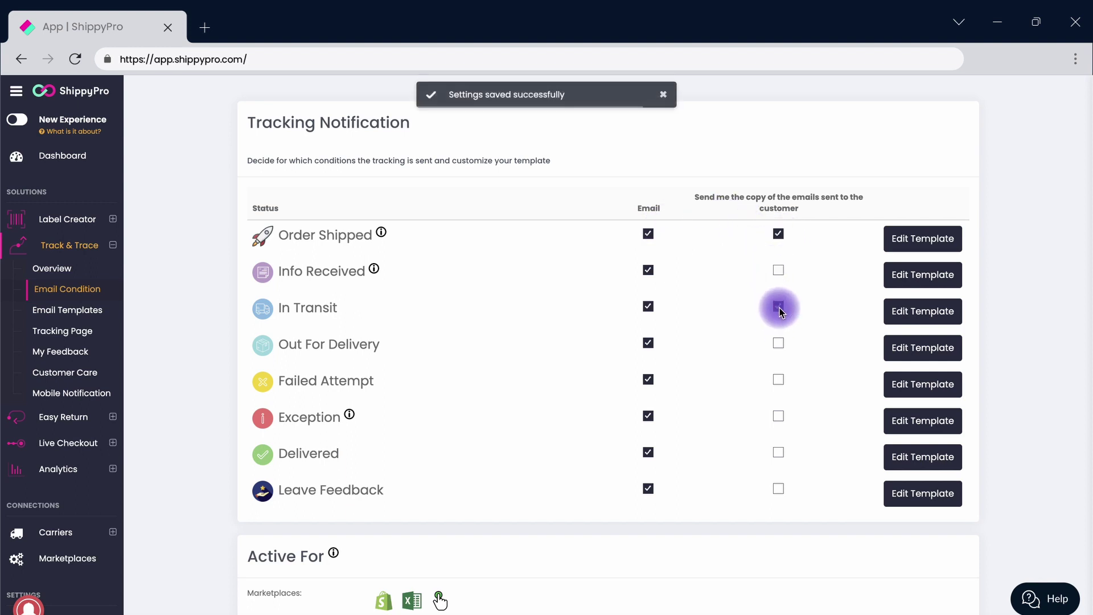
click(778, 344)
Deactivate tracking notifications for the Shopify marketplace and for the carrier between BRT and DHL
scroll(439, 592, down, 2)
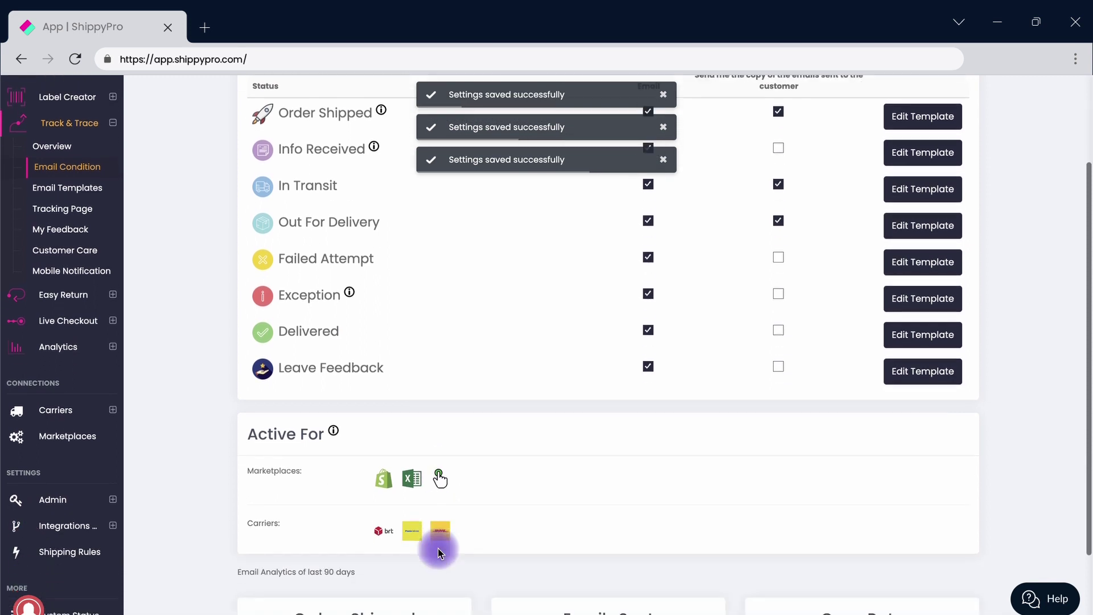
click(383, 439)
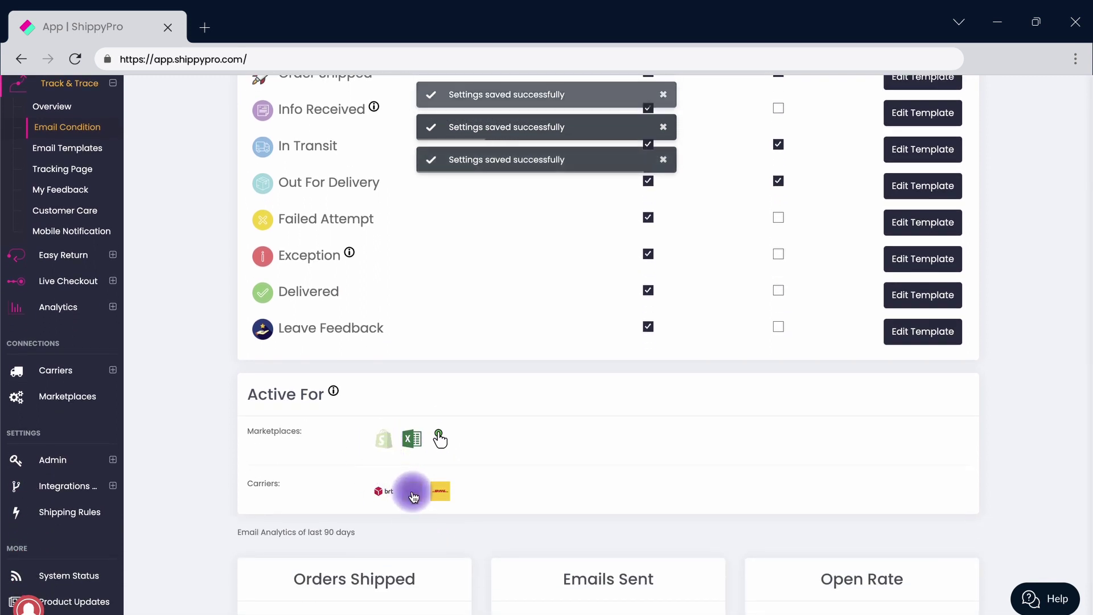
click(414, 493)
scroll(843, 376, up, 1)
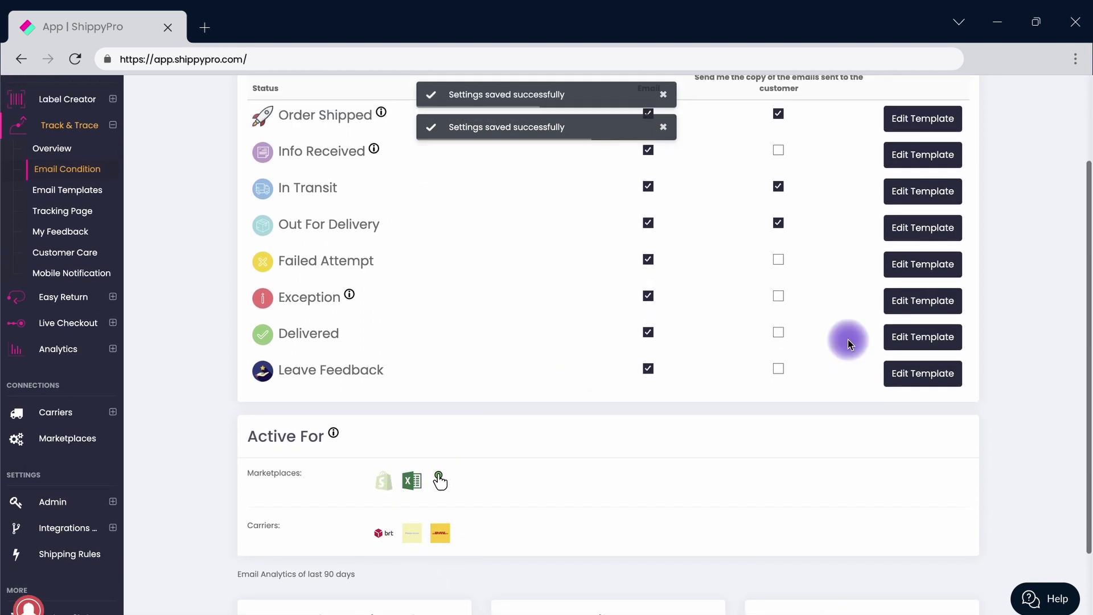
scroll(848, 343, up, 2)
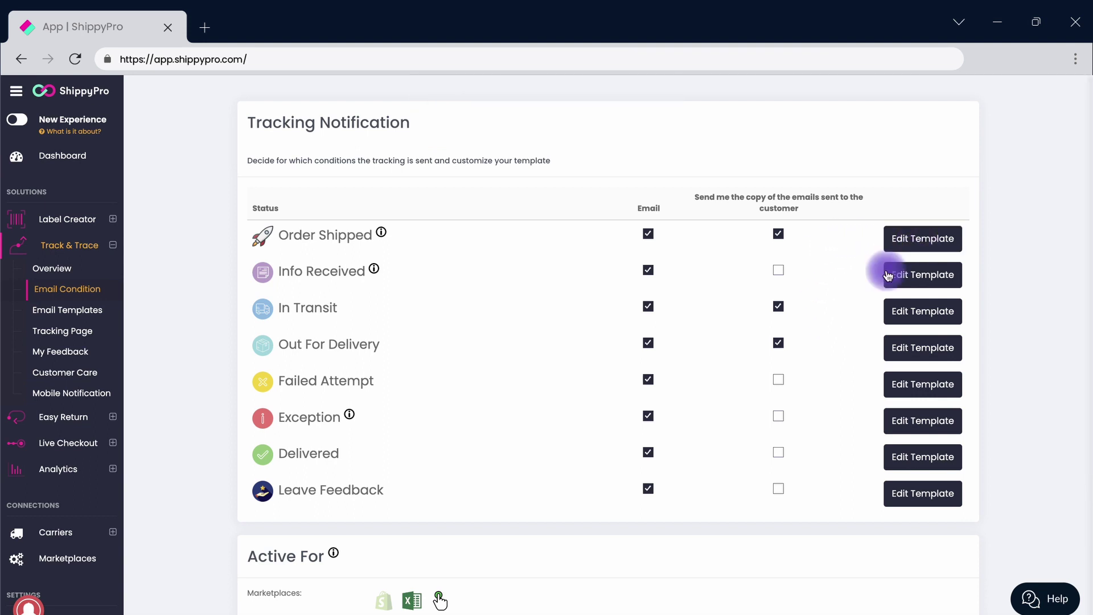
Open the email templates and check the marketplace and carrier choices offered for the English template
click(82, 311)
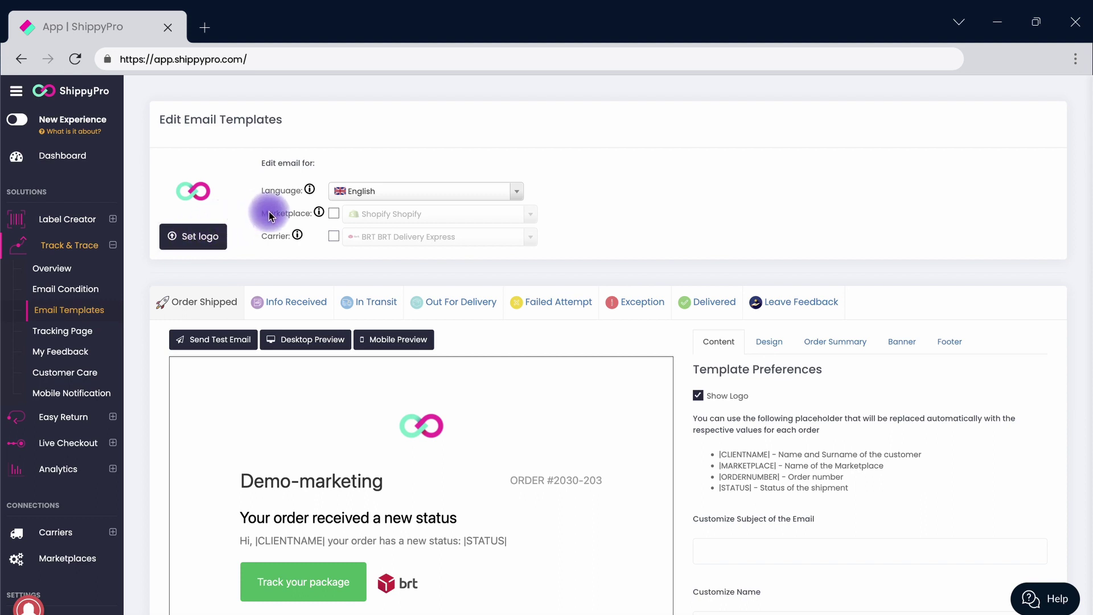
click(334, 214)
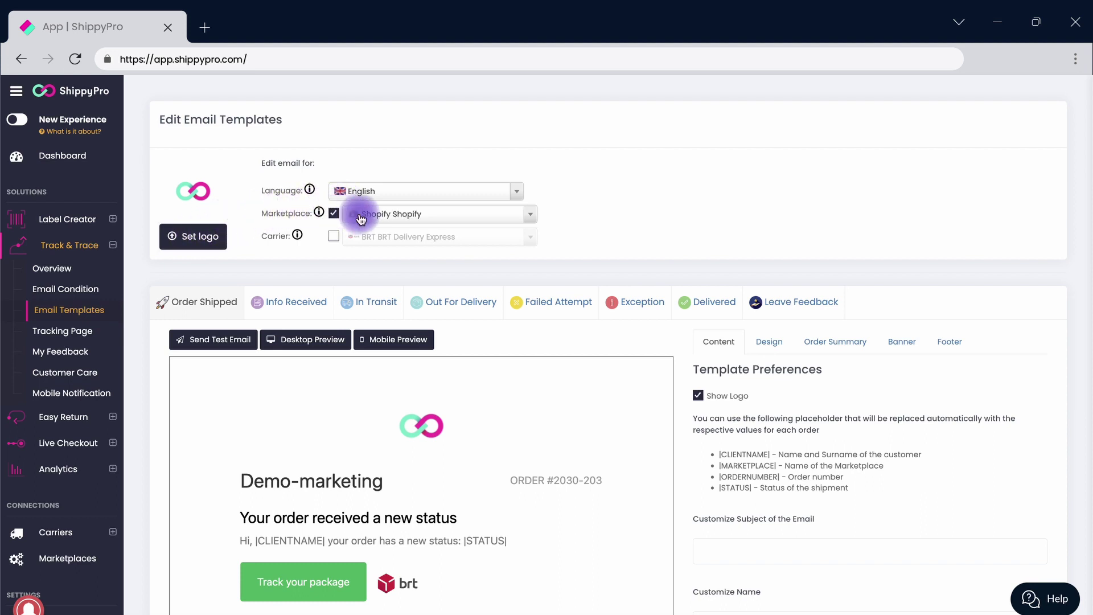
click(377, 213)
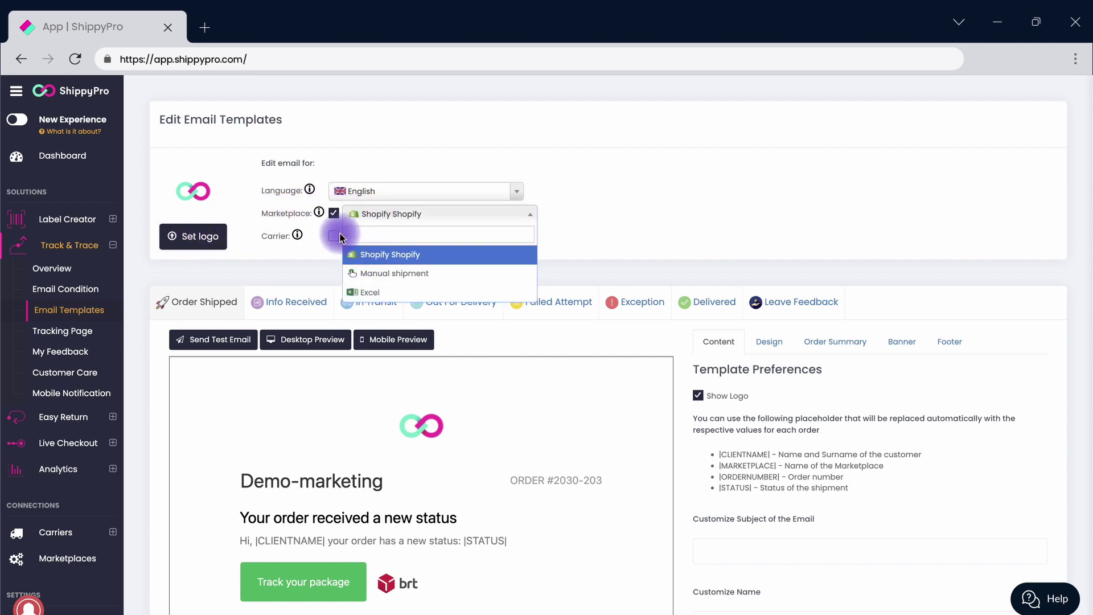
click(334, 237)
click(365, 244)
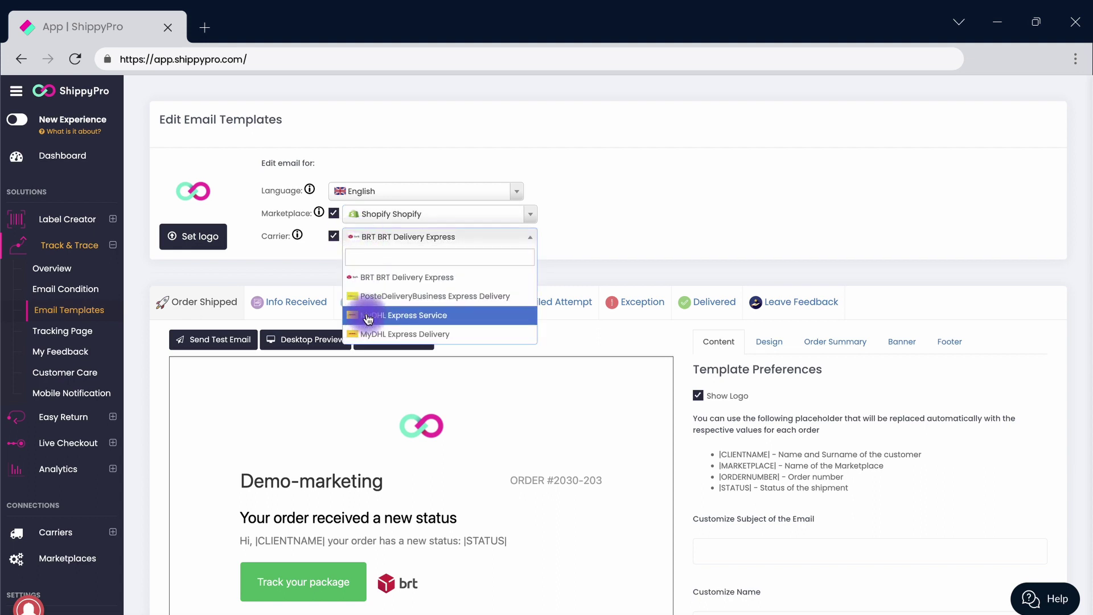
click(334, 237)
click(333, 213)
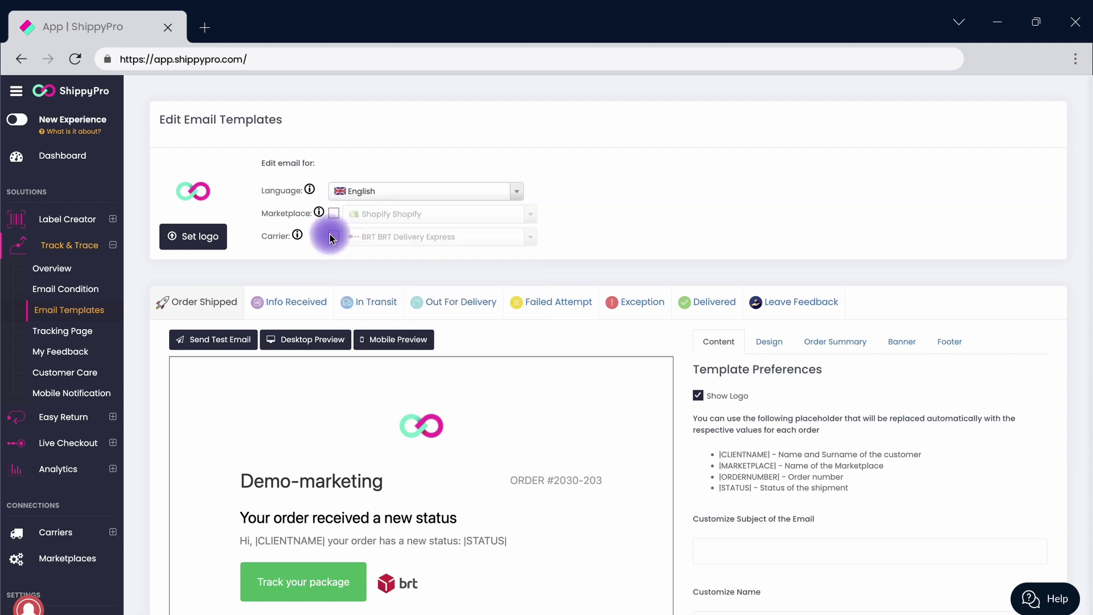
mouse_move(298, 234)
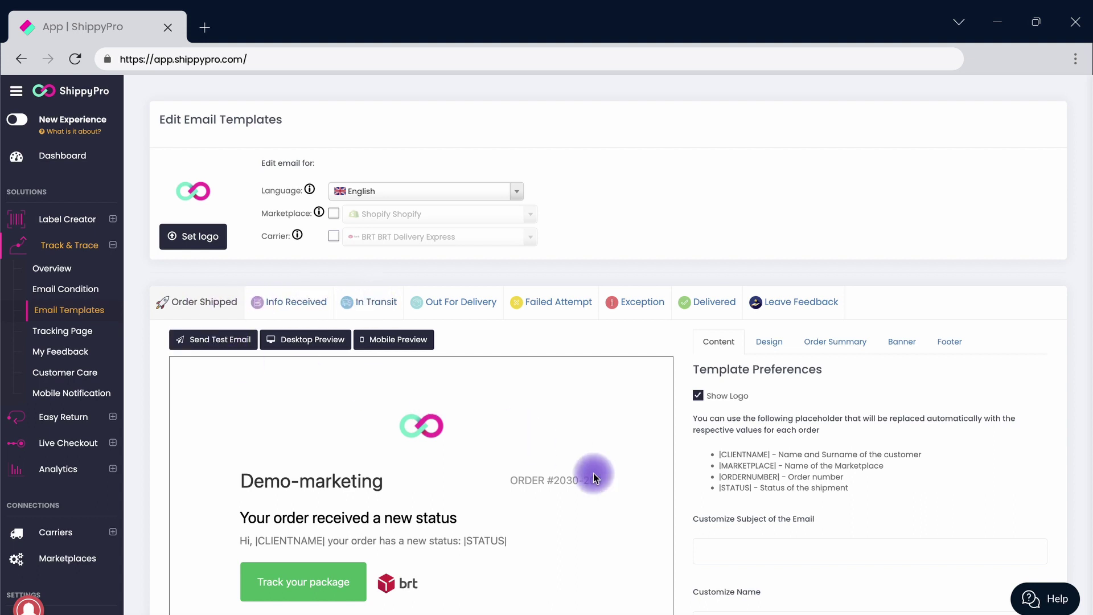
Set the Order Shipped email's subject to "Your order has been shipped!" and its name to "ShippyPro Shop"
scroll(593, 474, down, 2)
scroll(759, 498, down, 2)
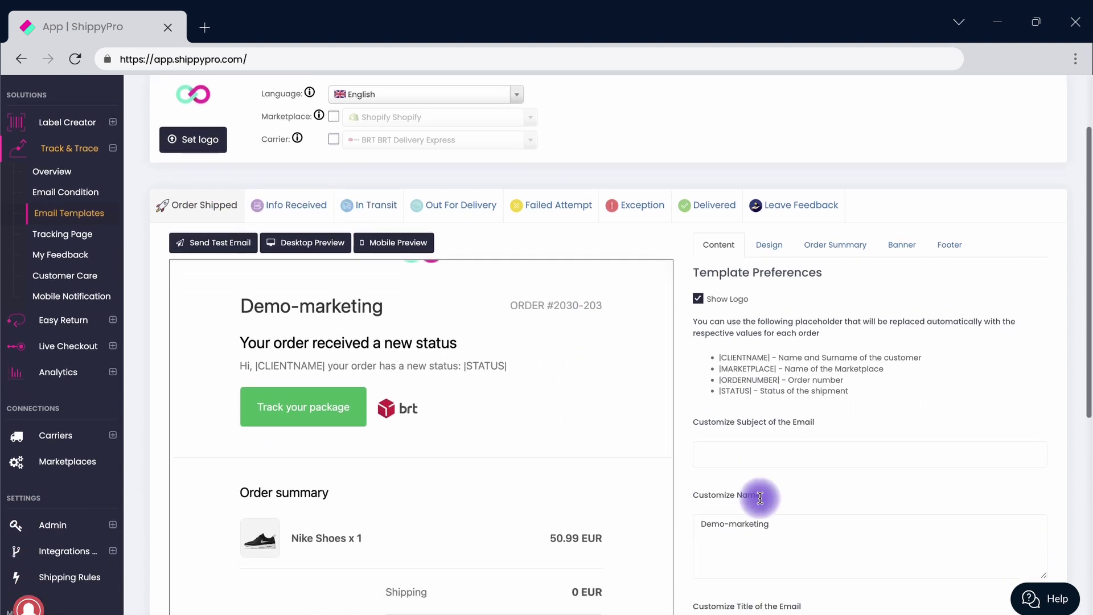
click(760, 453)
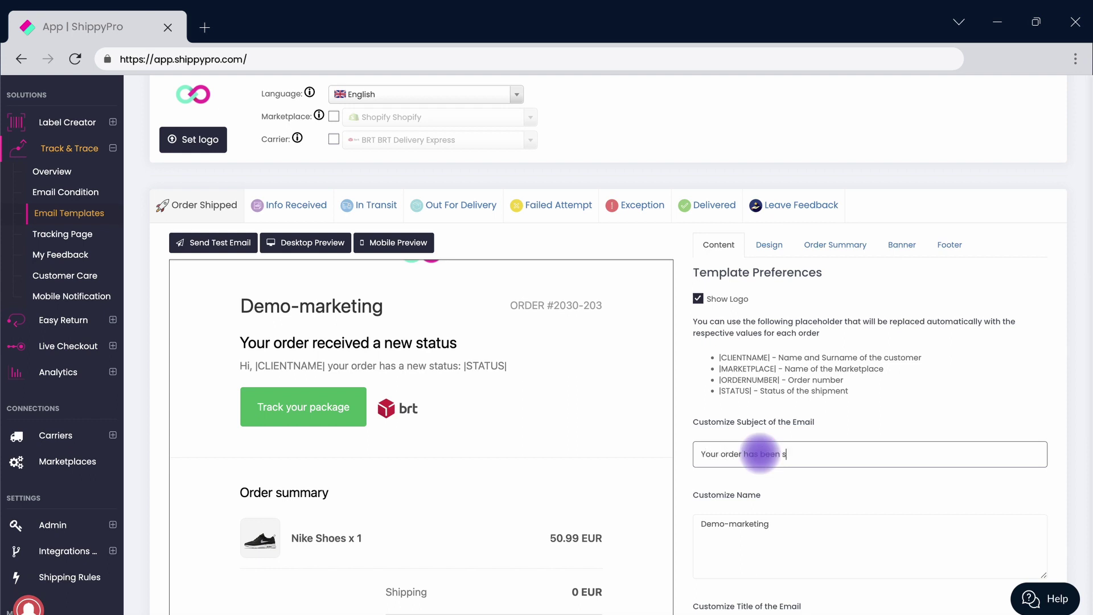
text(!)
scroll(768, 512, down, 3)
triple_click(695, 378)
text(Shippy)
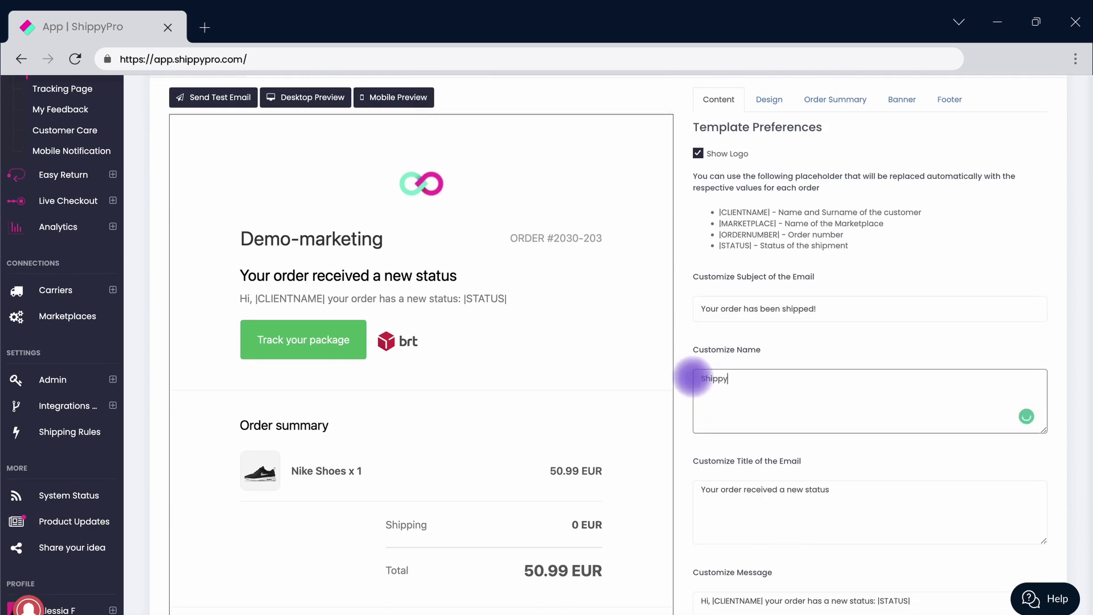
text(Pro Shop)
Set the Order Shipped email's title to "Yay, your order has been shipped!"
triple_click(694, 489)
text(Yo)
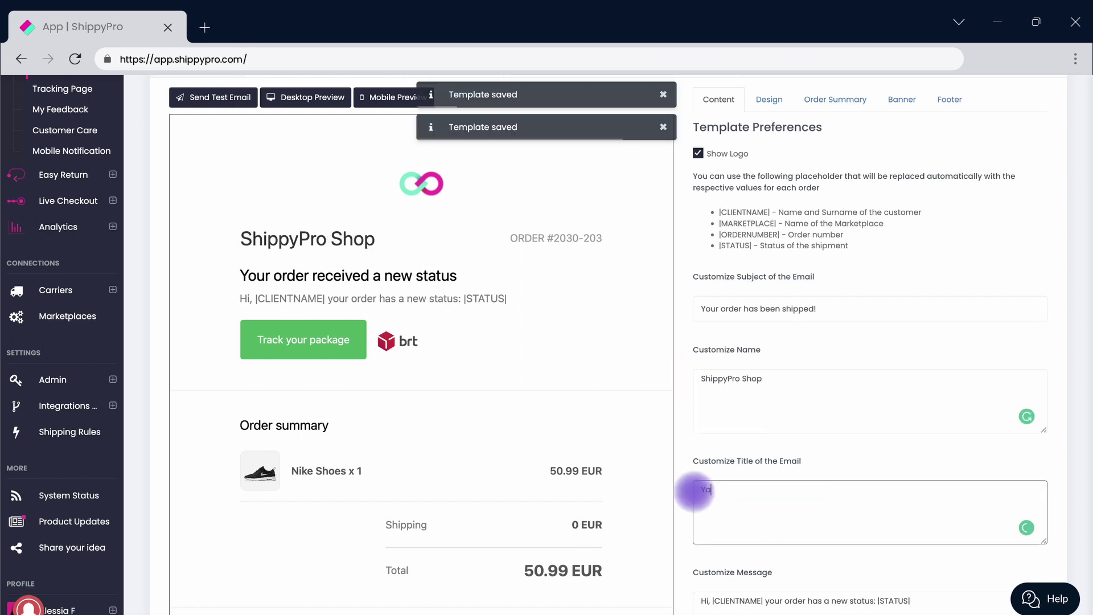
text(, your)
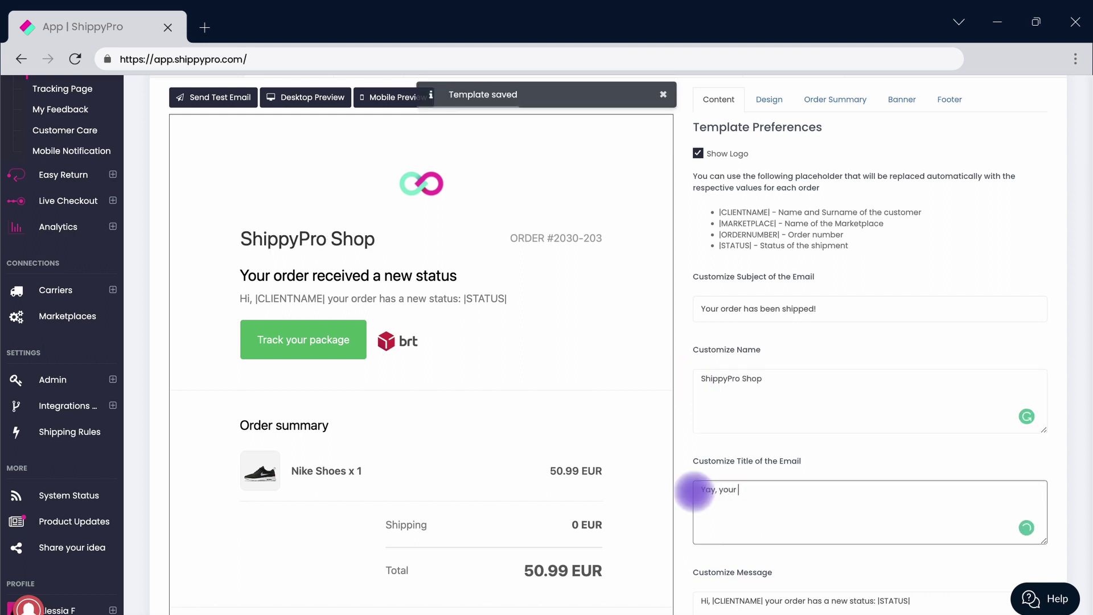
text( order has been shipped!)
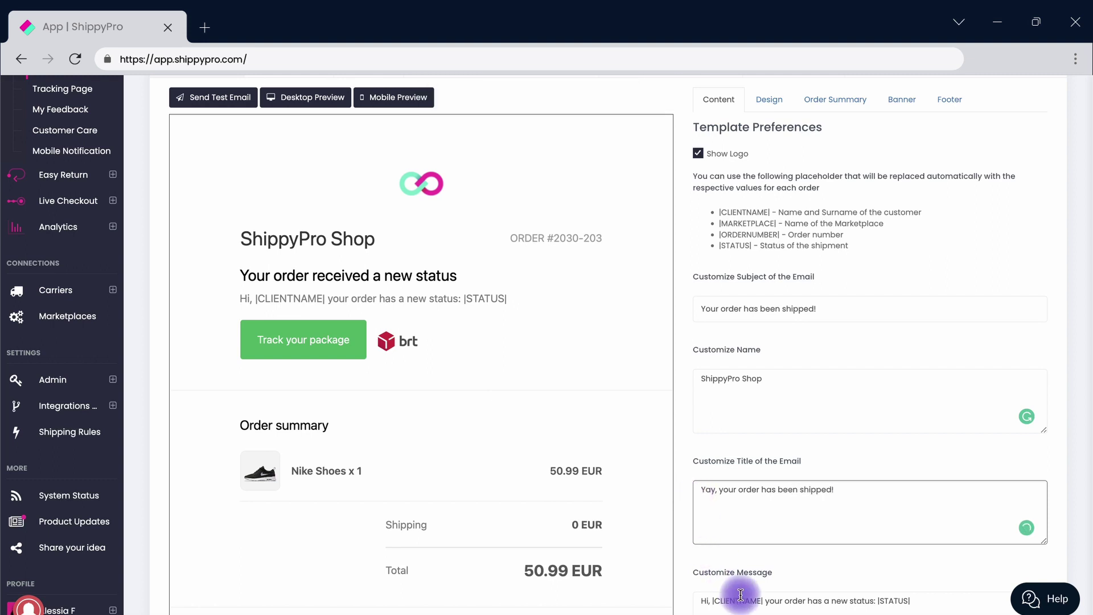
Review the template's design and order summary options and preview the email for desktop
scroll(739, 595, down, 2)
scroll(746, 512, up, 7)
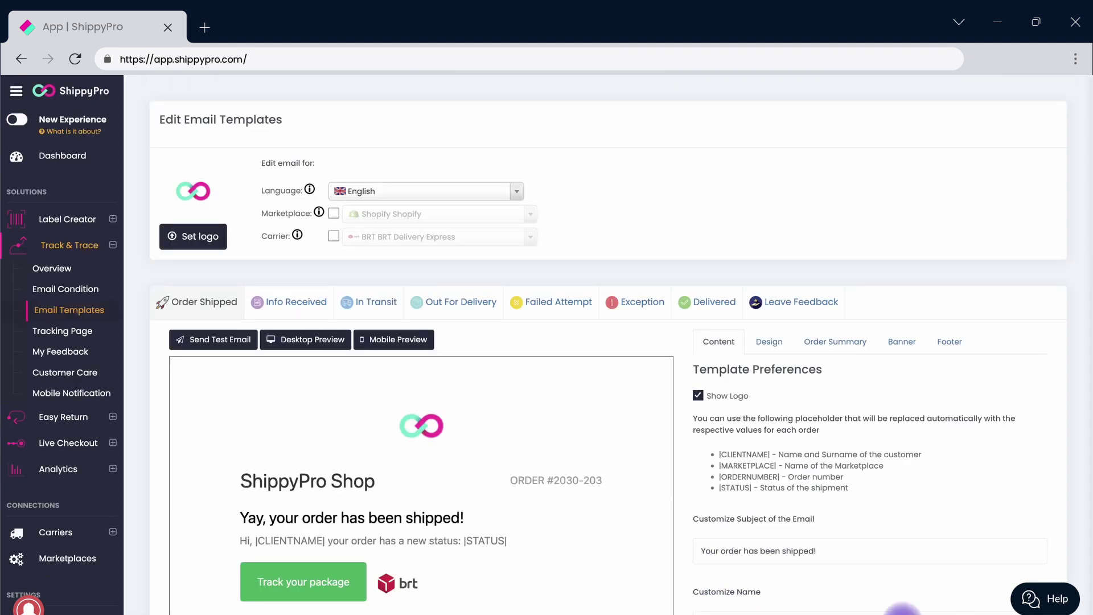
click(767, 343)
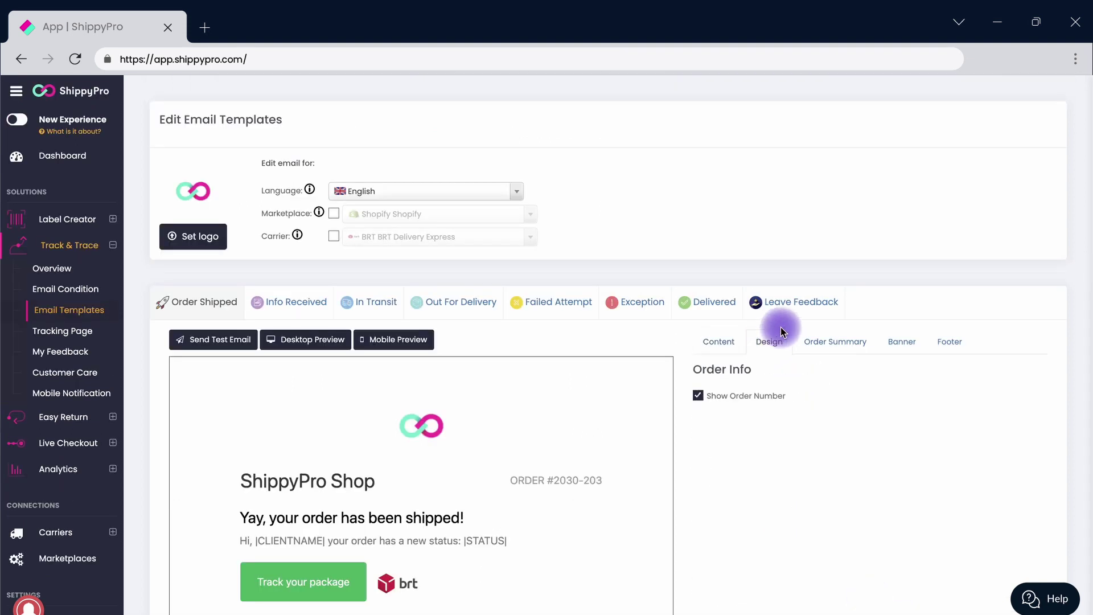
click(847, 343)
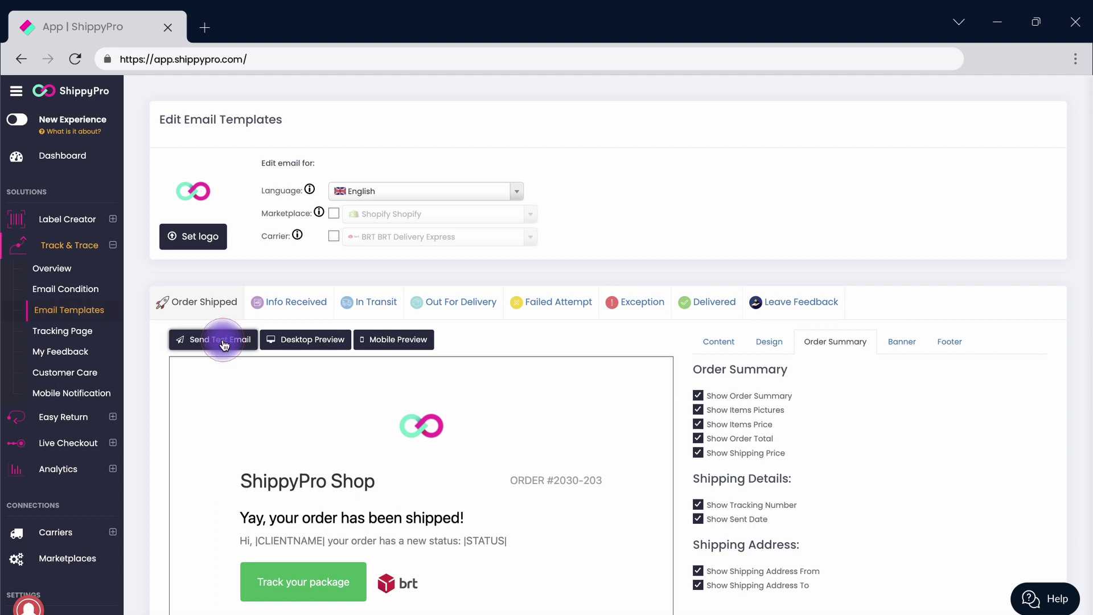
click(296, 340)
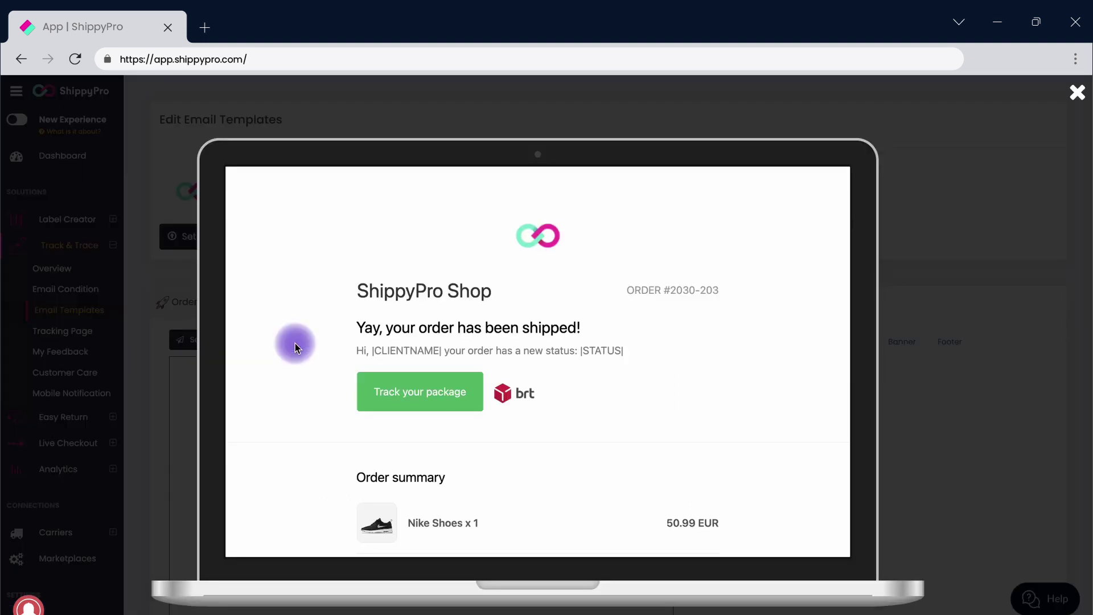
click(385, 376)
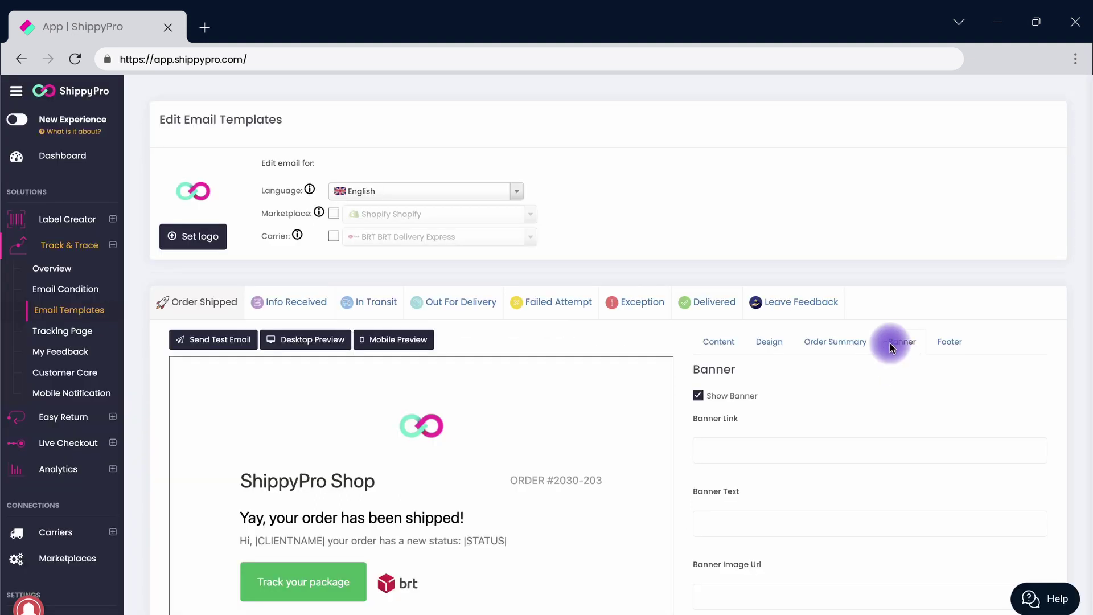
click(725, 587)
text(https://i.ibb.co/27TfRWc/Shippy-Pro-Tracking-emails-1.png)
scroll(624, 587, down, 1)
scroll(623, 586, down, 3)
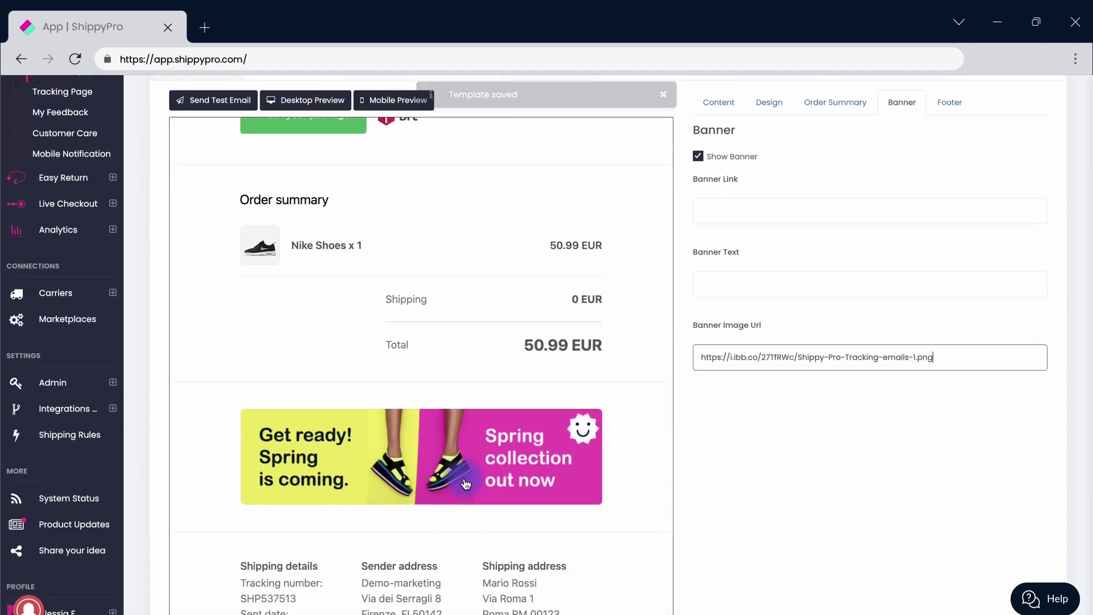
Add Instagram as a social media link in the email template's footer
scroll(466, 484, up, 4)
click(948, 341)
click(731, 446)
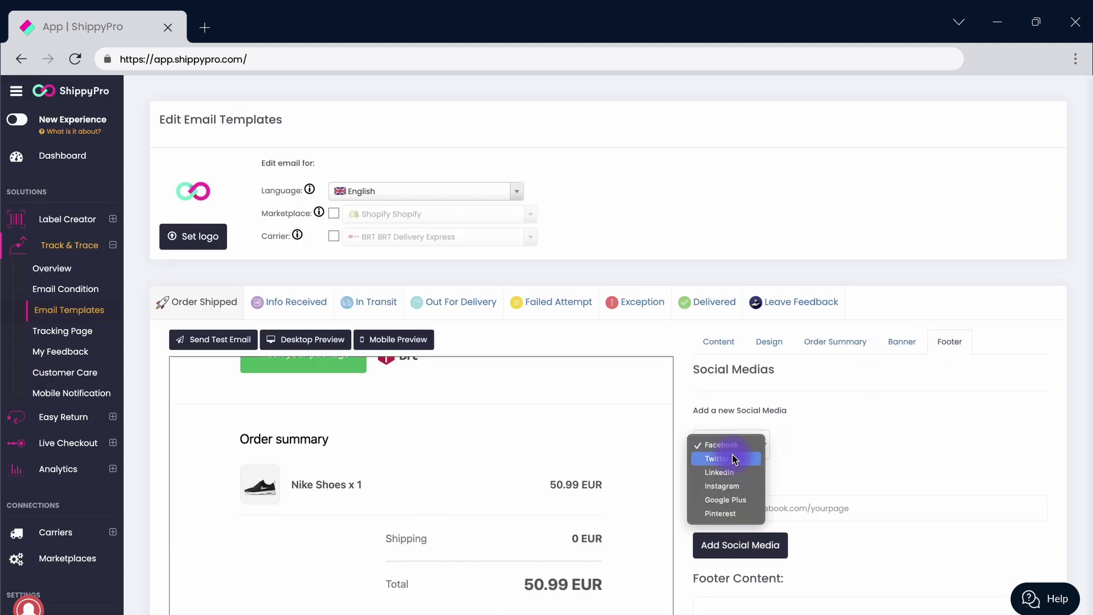
click(722, 486)
click(725, 508)
click(740, 544)
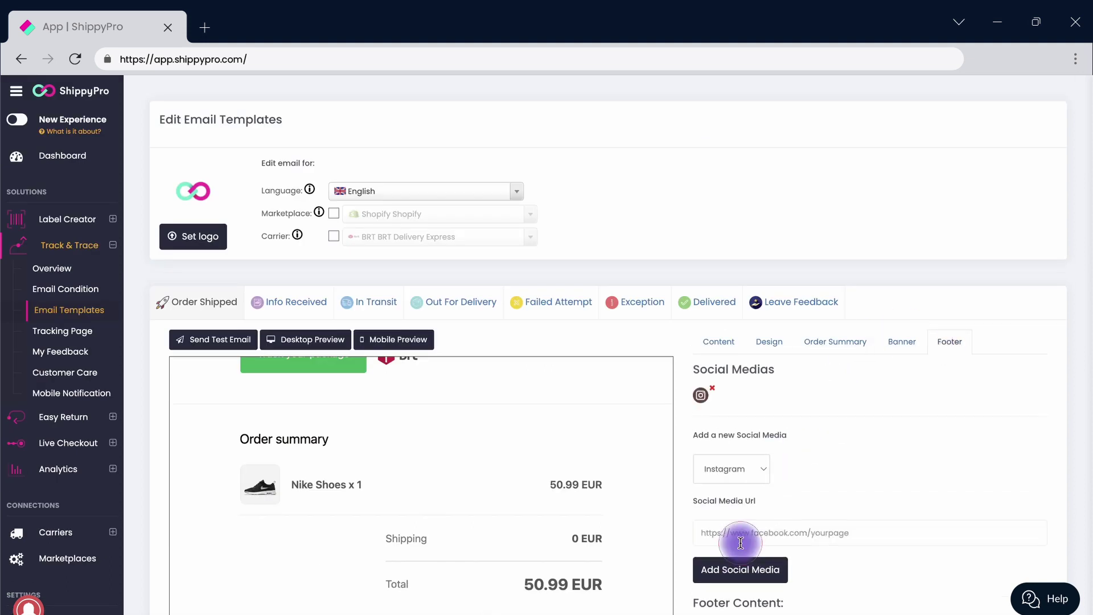
scroll(597, 558, down, 7)
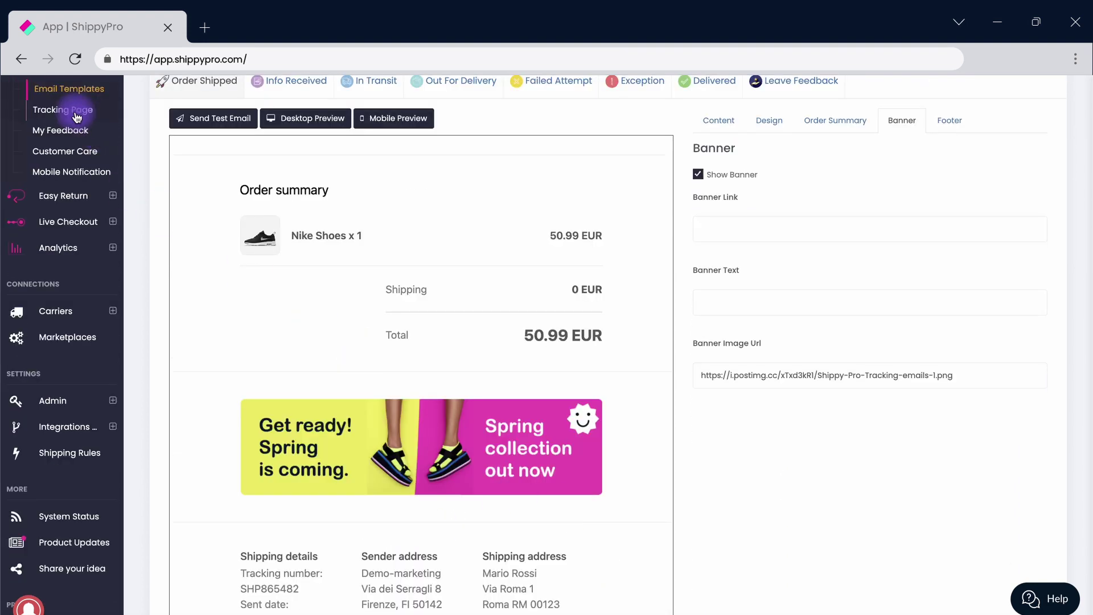
Open the tracking page editor and review its content and steps options along with the page preview
click(74, 114)
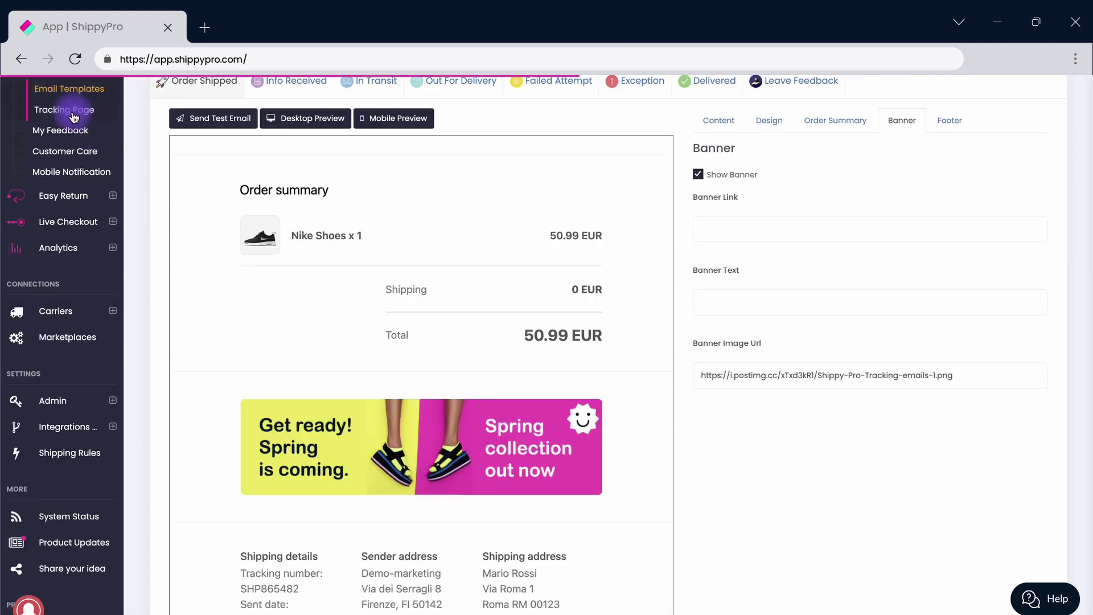
scroll(556, 376, down, 2)
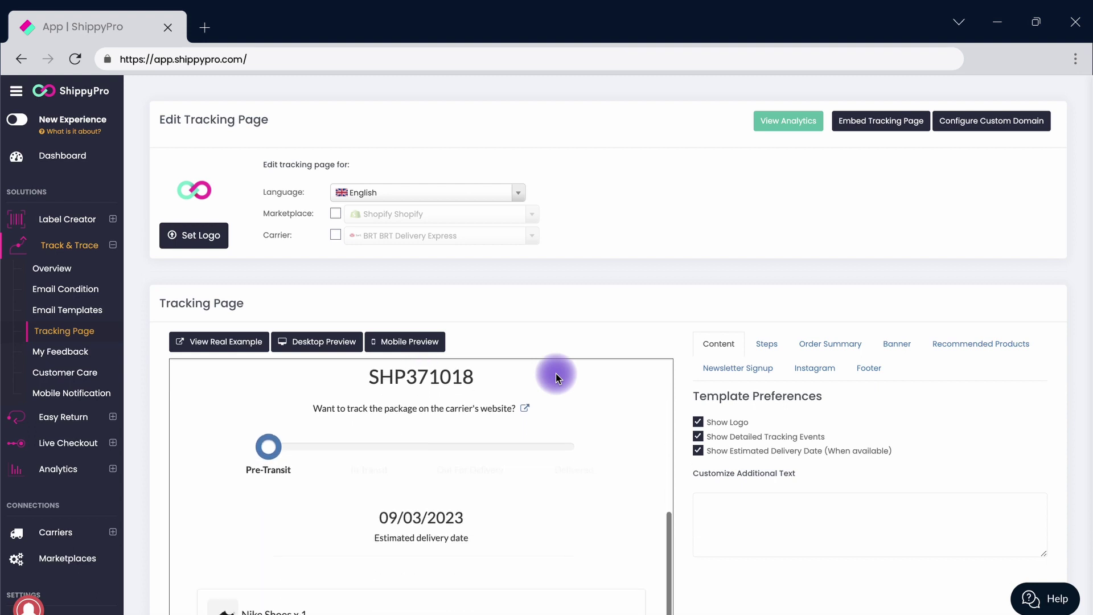
click(761, 346)
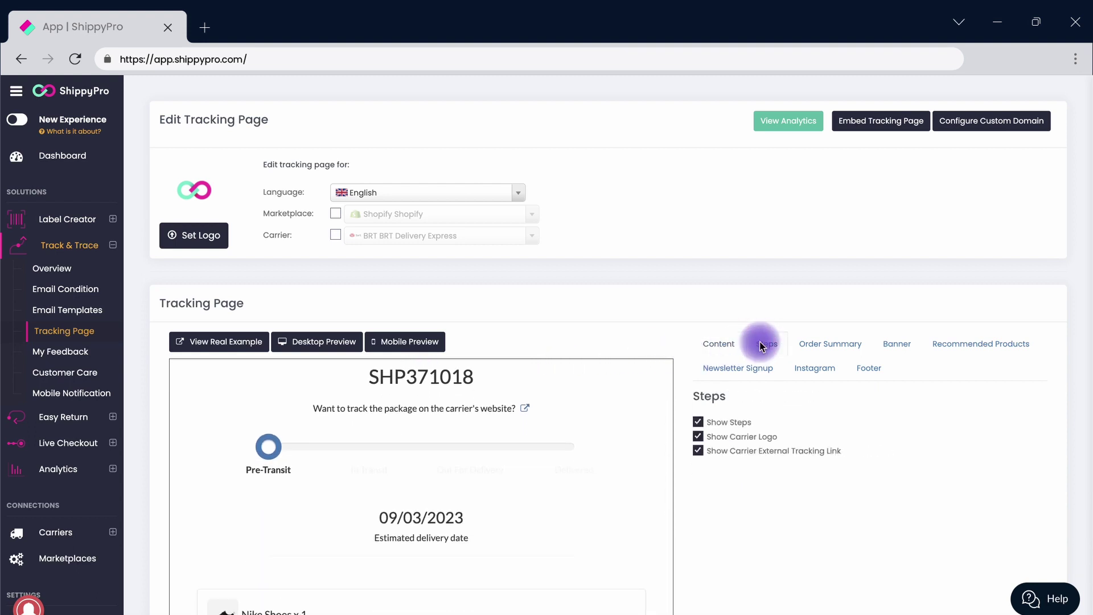
scroll(619, 506, down, 1)
scroll(618, 502, down, 2)
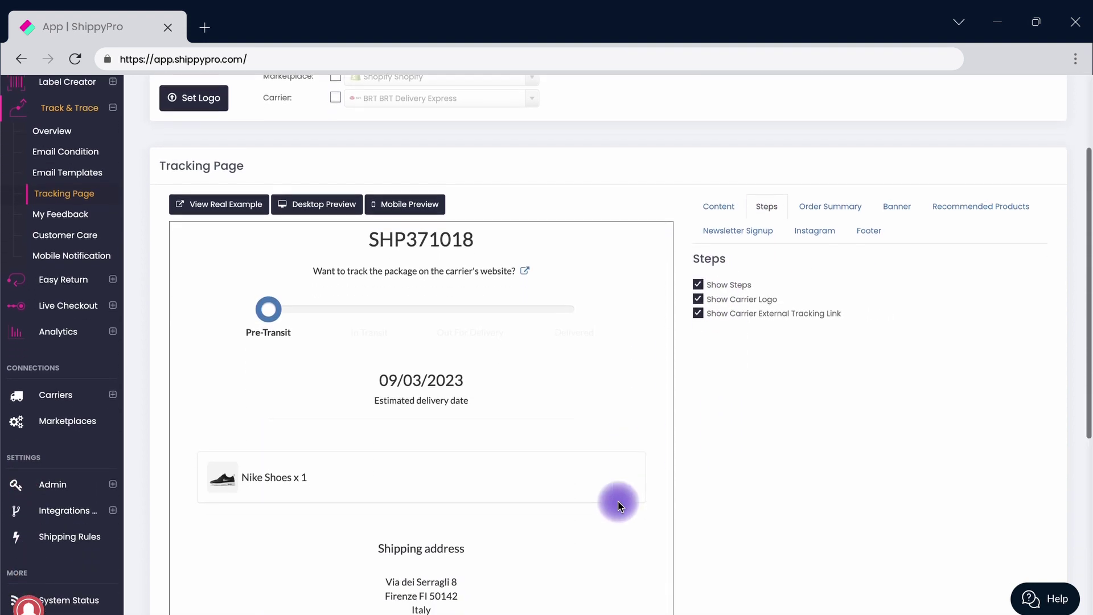
scroll(619, 502, up, 3)
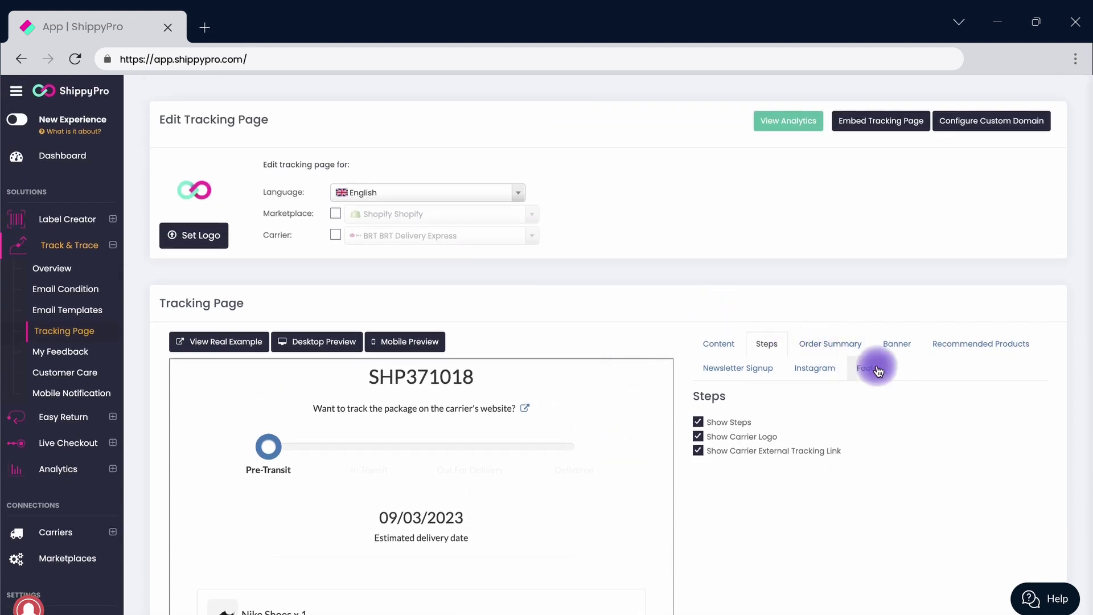
Review the tracking page's options for adding recommended products, including discount and product URL
click(967, 344)
scroll(827, 500, down, 2)
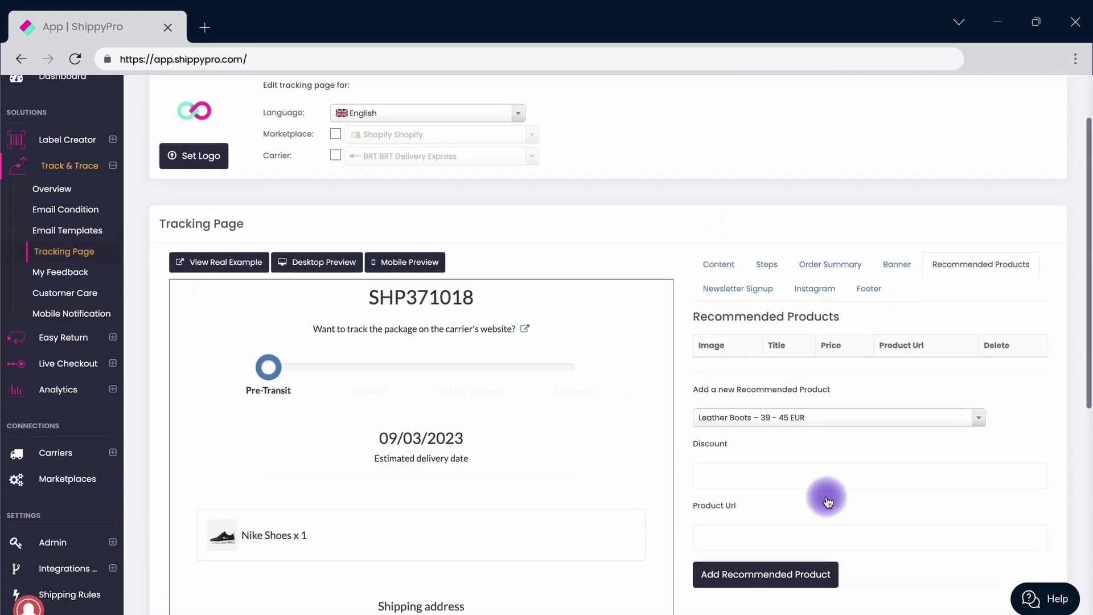
scroll(826, 497, down, 1)
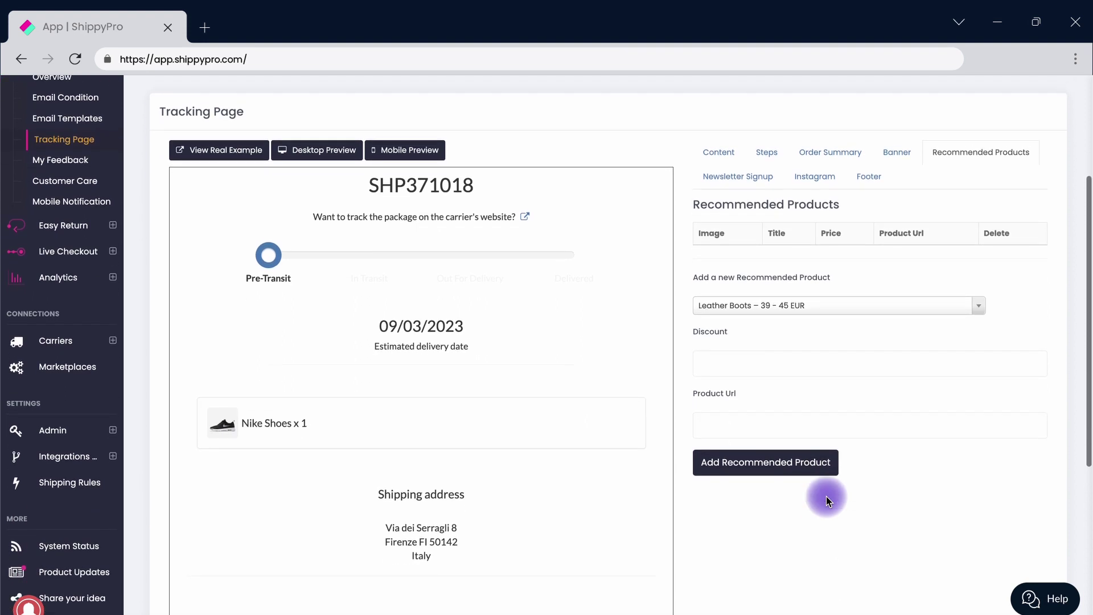
Copy the code for embedding the tracking page on a website and look over the embedded page's preview
scroll(825, 497, up, 4)
click(902, 123)
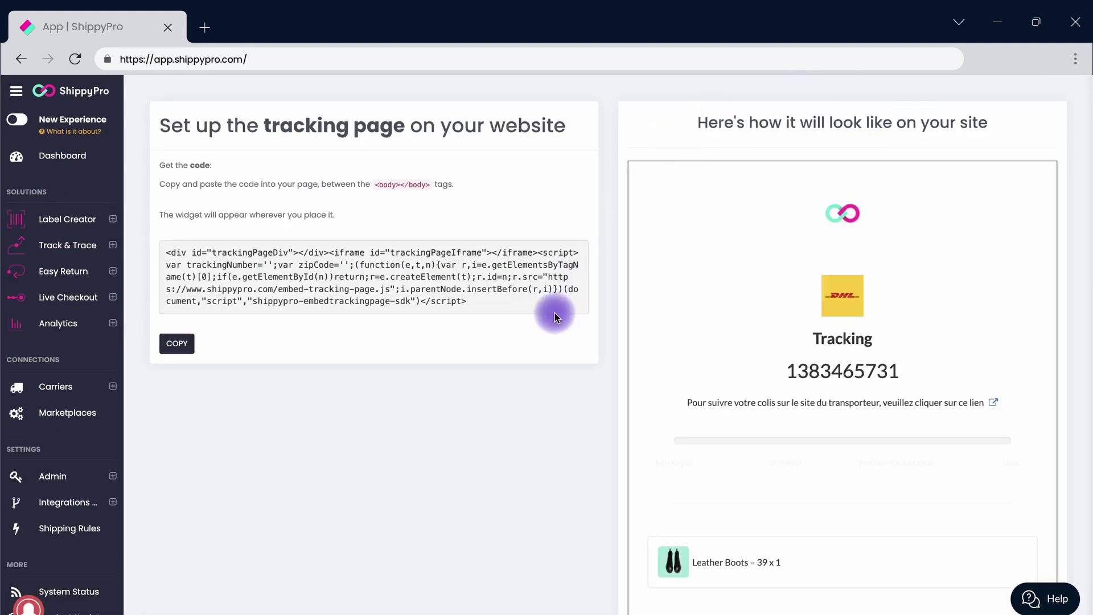
click(185, 344)
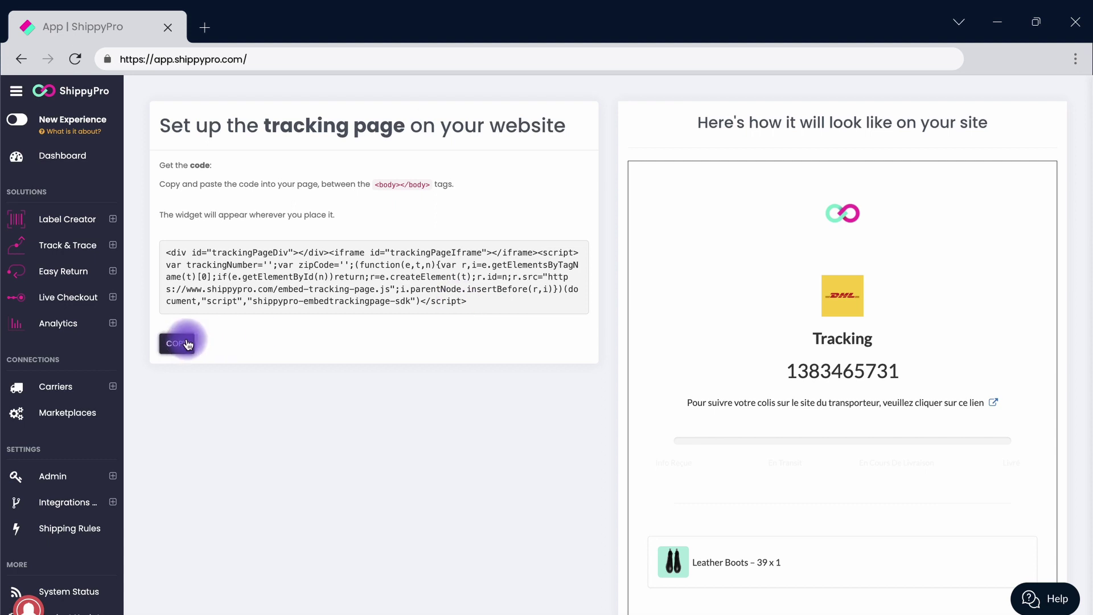
scroll(789, 431, down, 1)
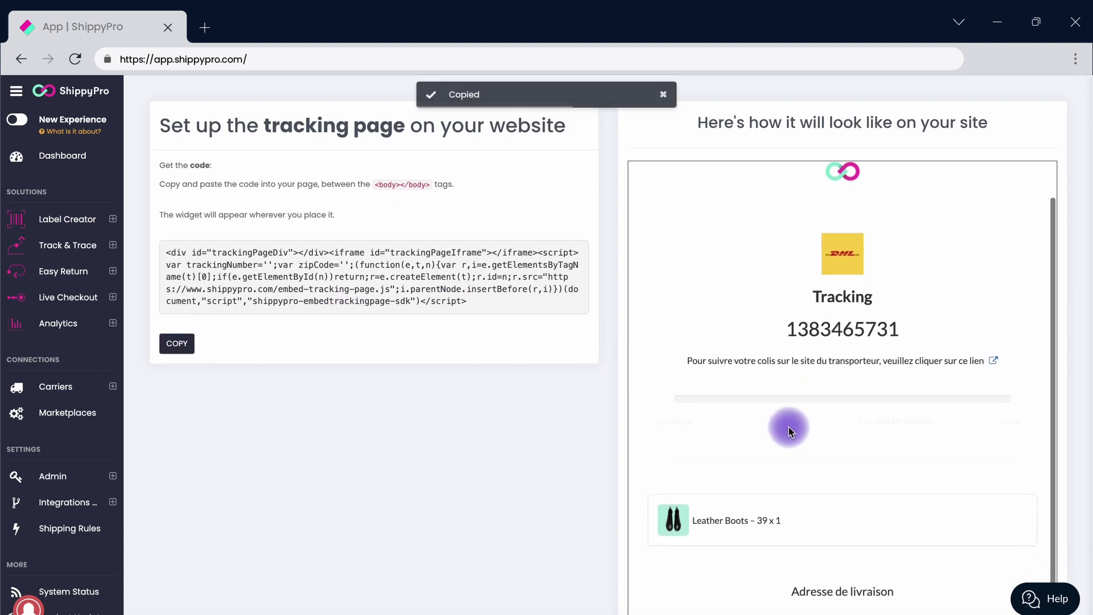
scroll(788, 427, down, 2)
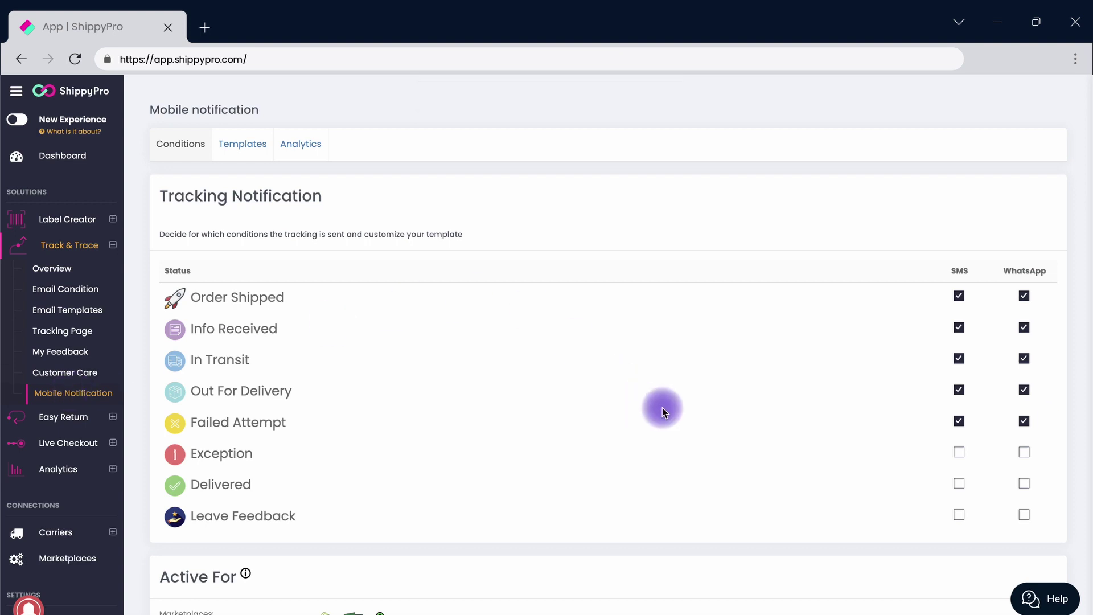
Enable SMS and WhatsApp tracking notifications for the Exception, Delivered and Leave Feedback statuses
click(1024, 452)
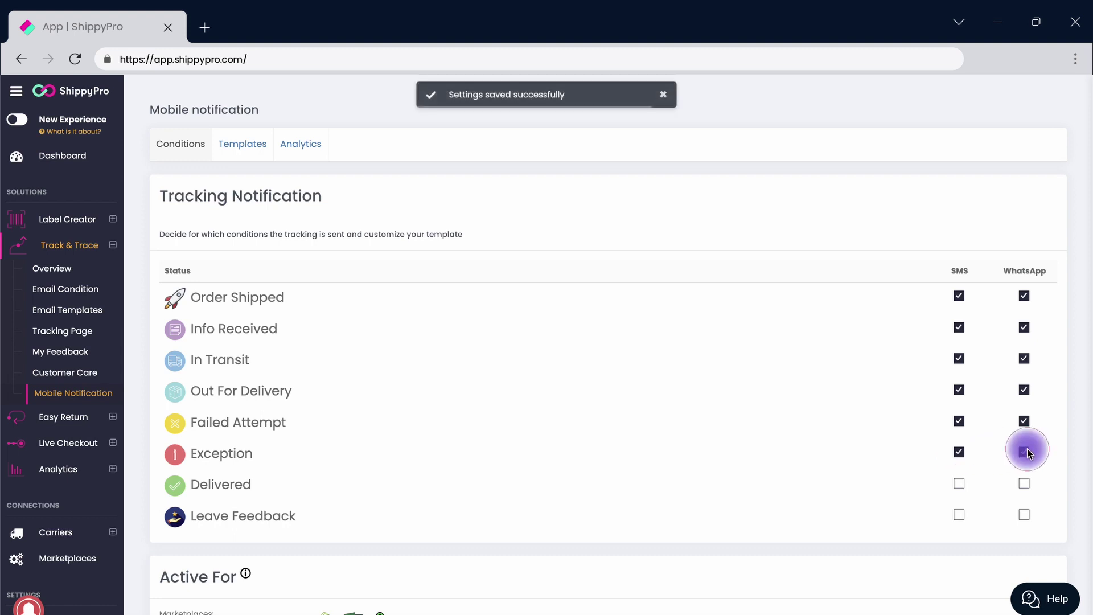
click(959, 483)
click(1019, 485)
click(959, 514)
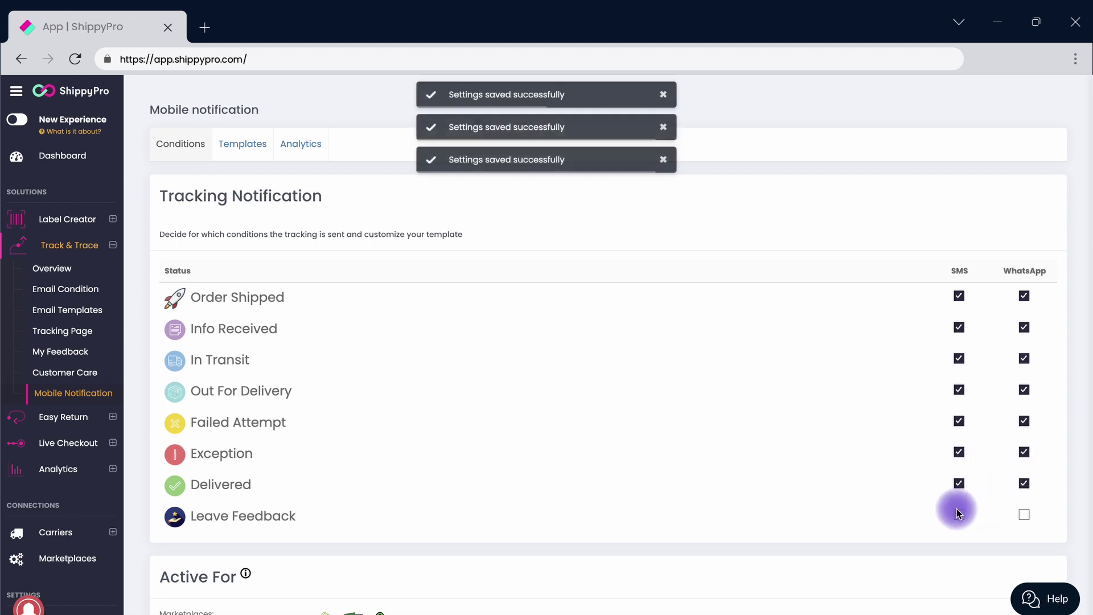
click(1027, 514)
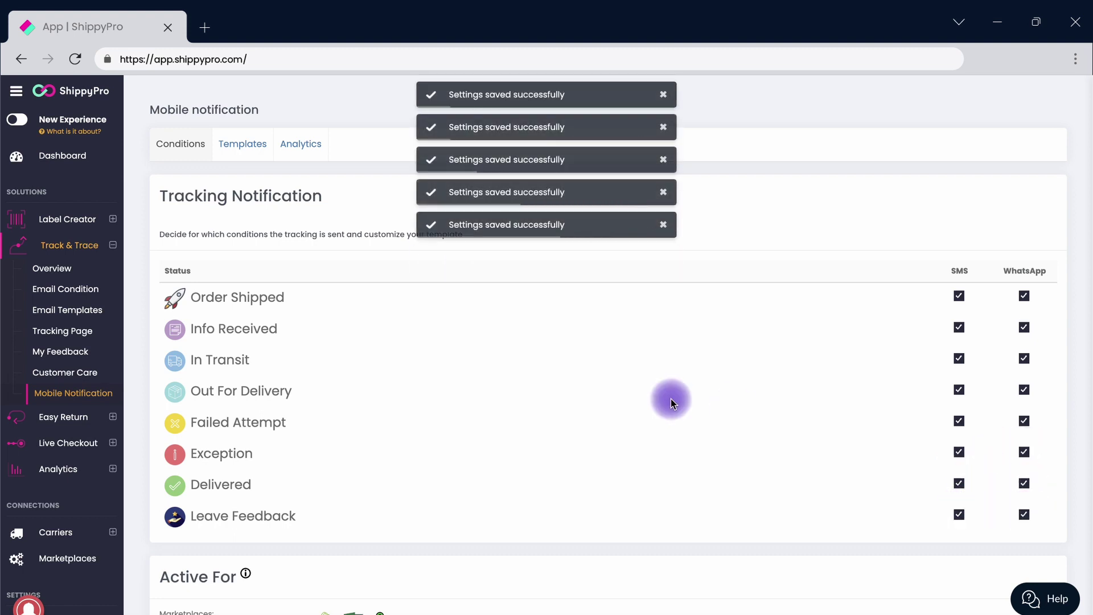
Open the mobile notification templates, set the channel to SMS and look over the Order Shipped message
click(243, 146)
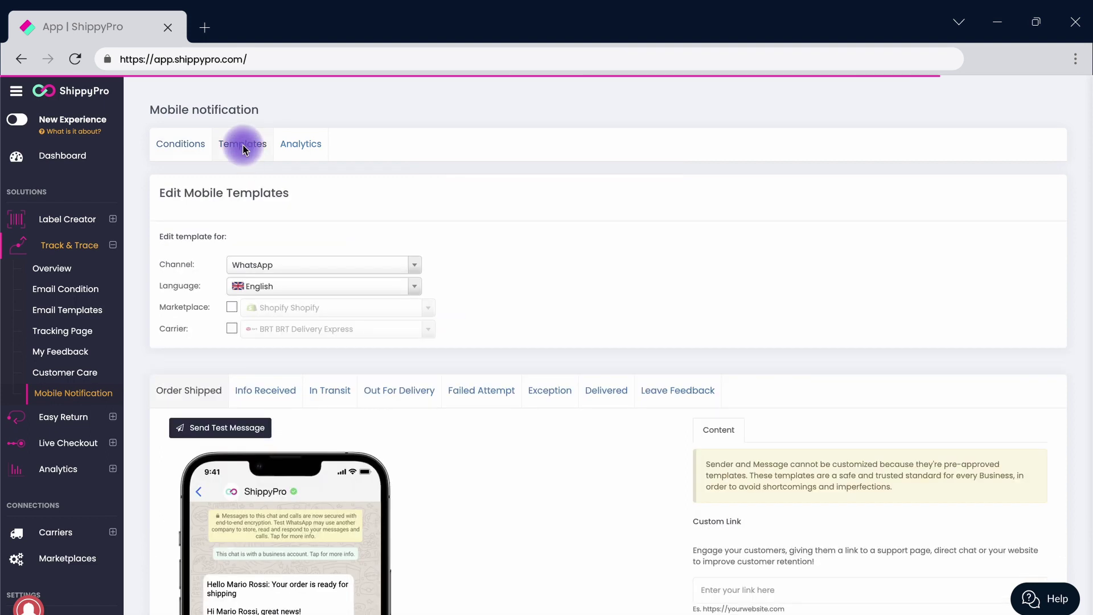
click(267, 265)
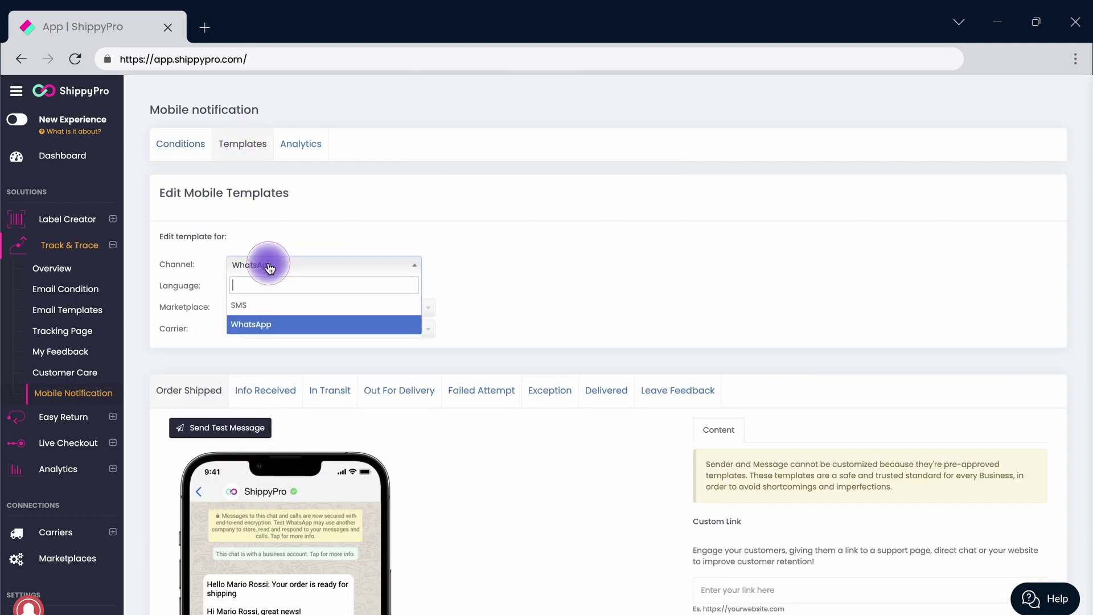
click(267, 308)
scroll(627, 529, down, 3)
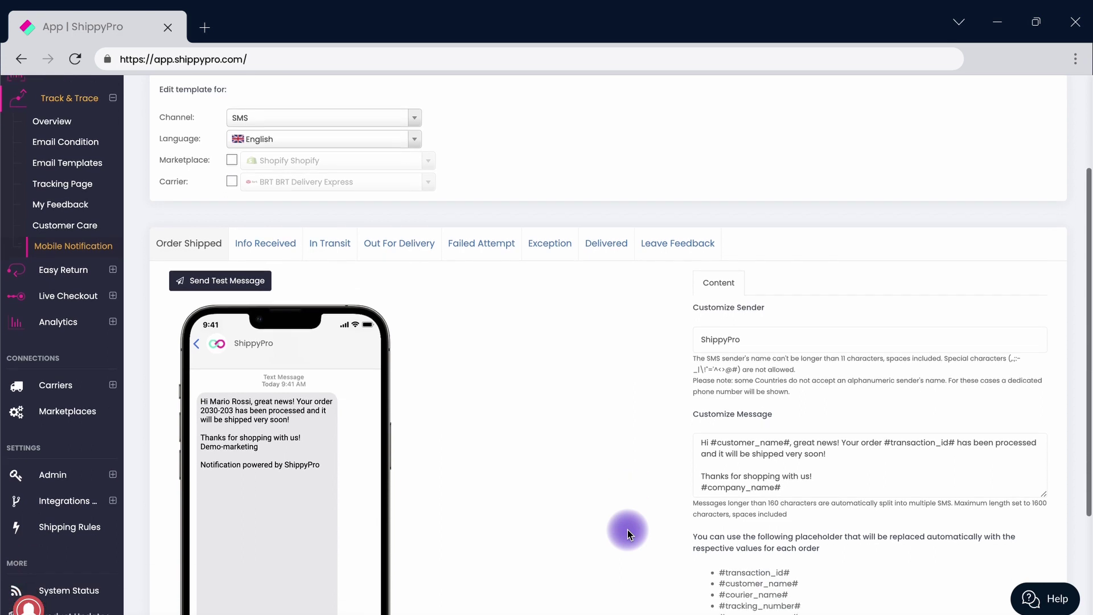
scroll(627, 530, down, 1)
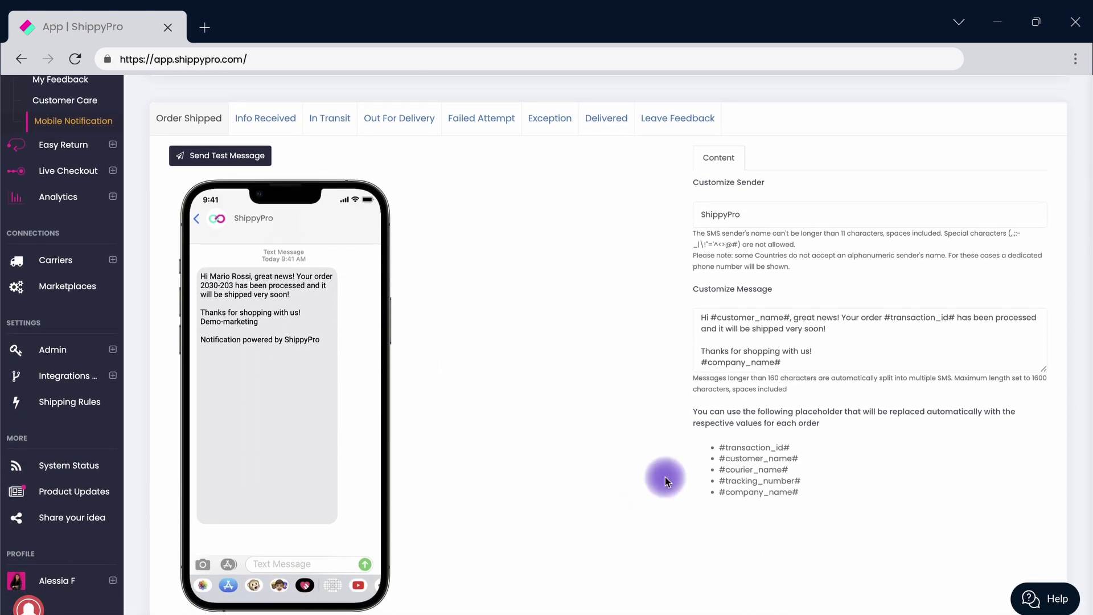
click(842, 328)
key(Return)
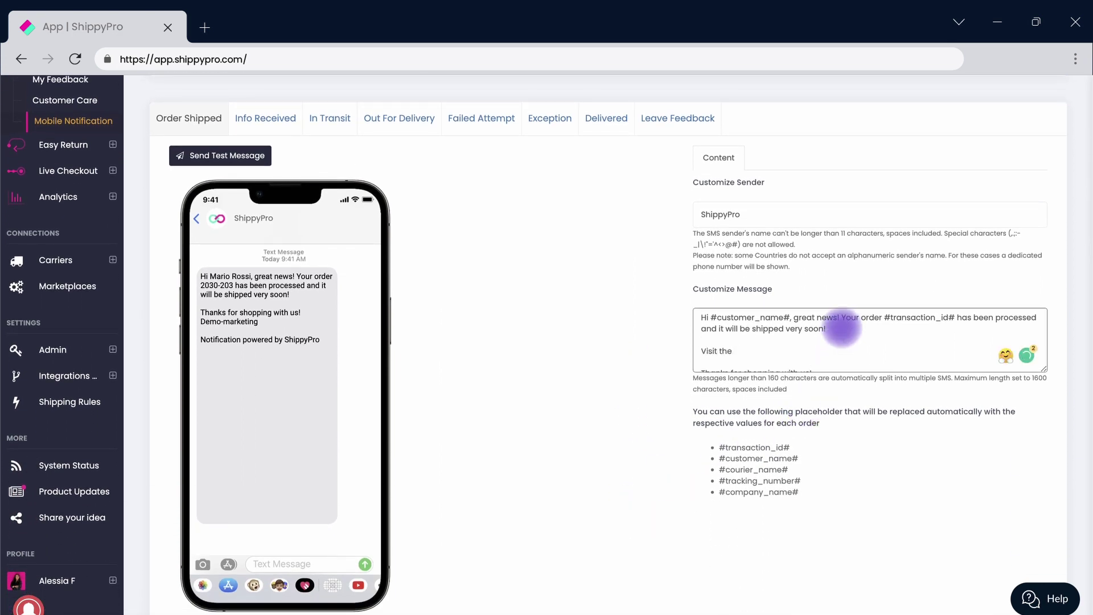
text(Visit the website to know more: https://www.shippypro.com/en/track-and-trace/)
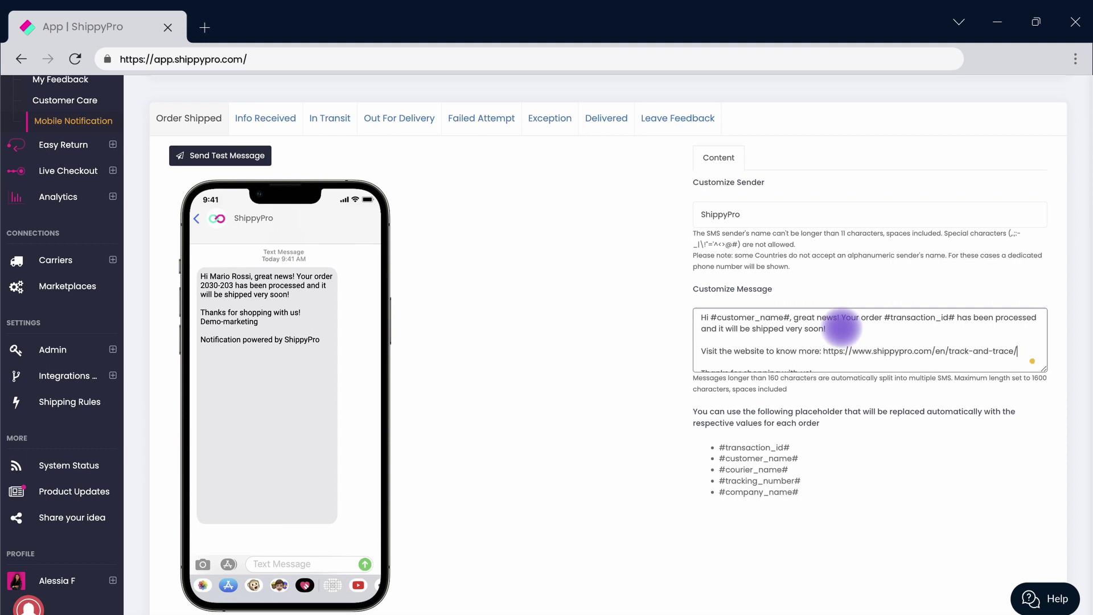
Switch the mobile template channel to WhatsApp and display the Order Shipped message's content settings
scroll(545, 333, up, 1)
scroll(545, 332, up, 5)
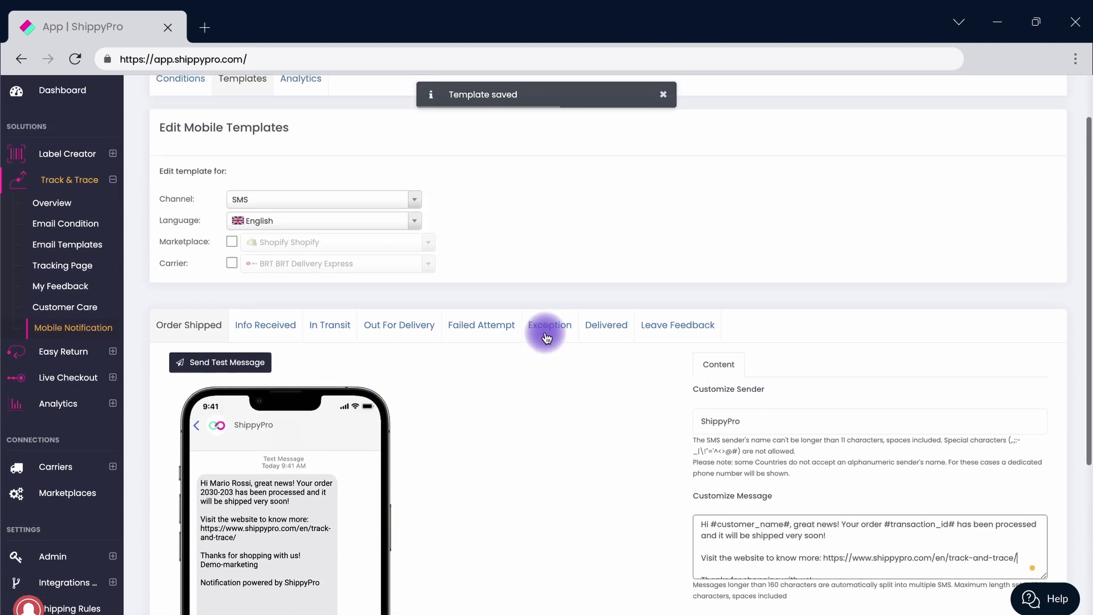
click(403, 258)
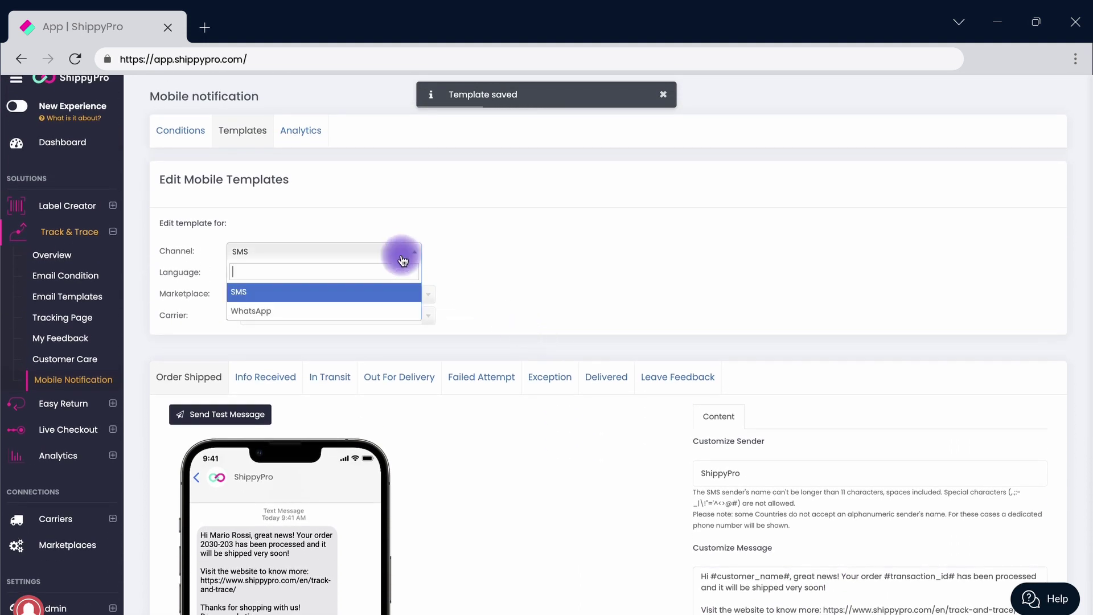
click(378, 312)
scroll(380, 321, down, 2)
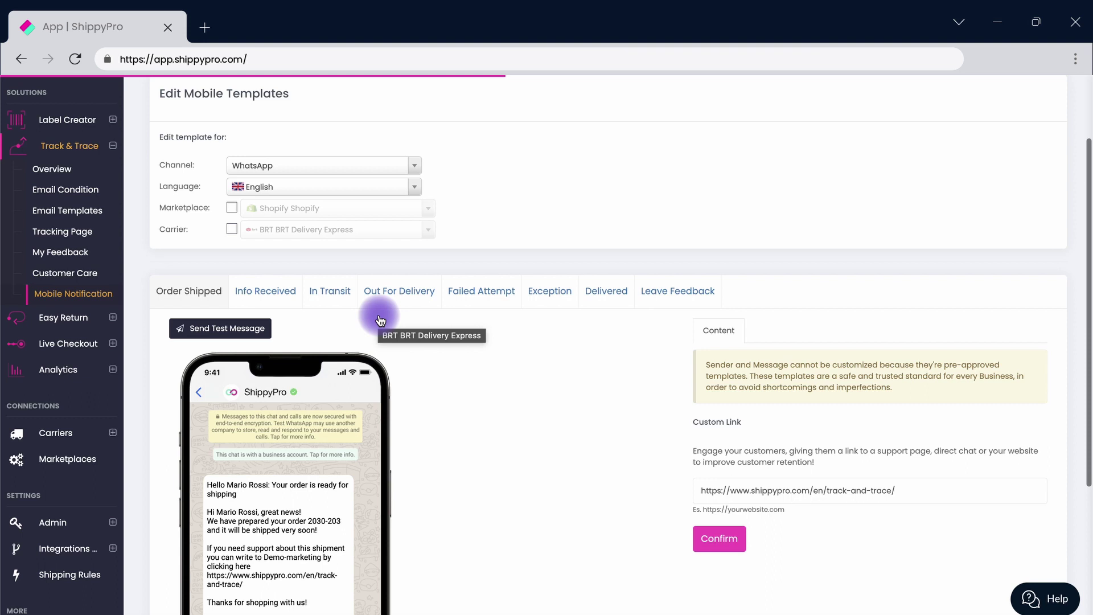
Examine the custom link of the Order Shipped WhatsApp template
double_click(903, 493)
triple_click(904, 493)
click(903, 494)
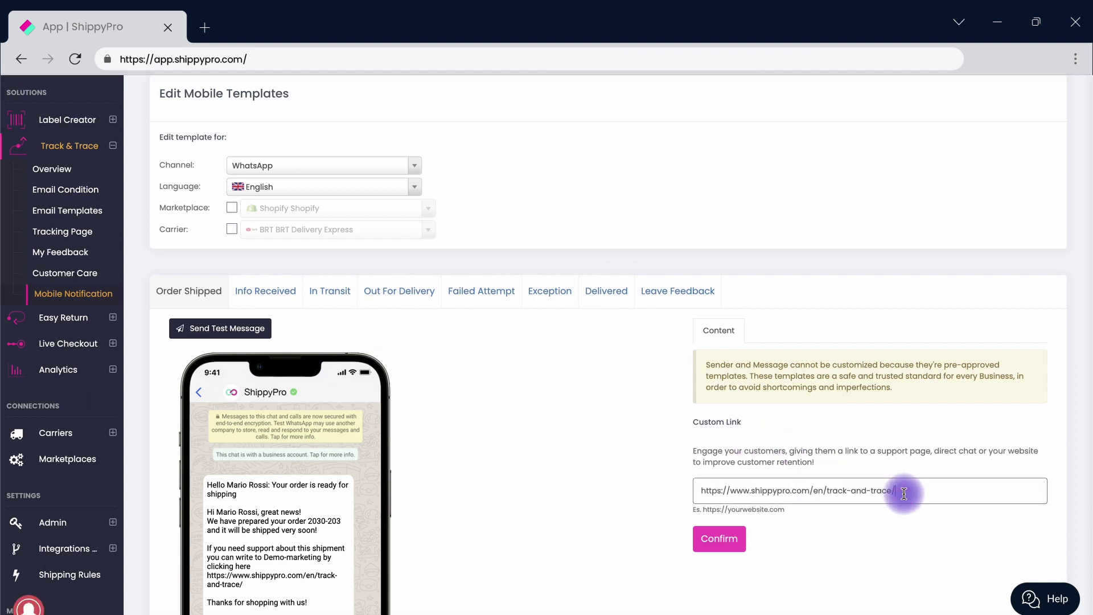
click(900, 525)
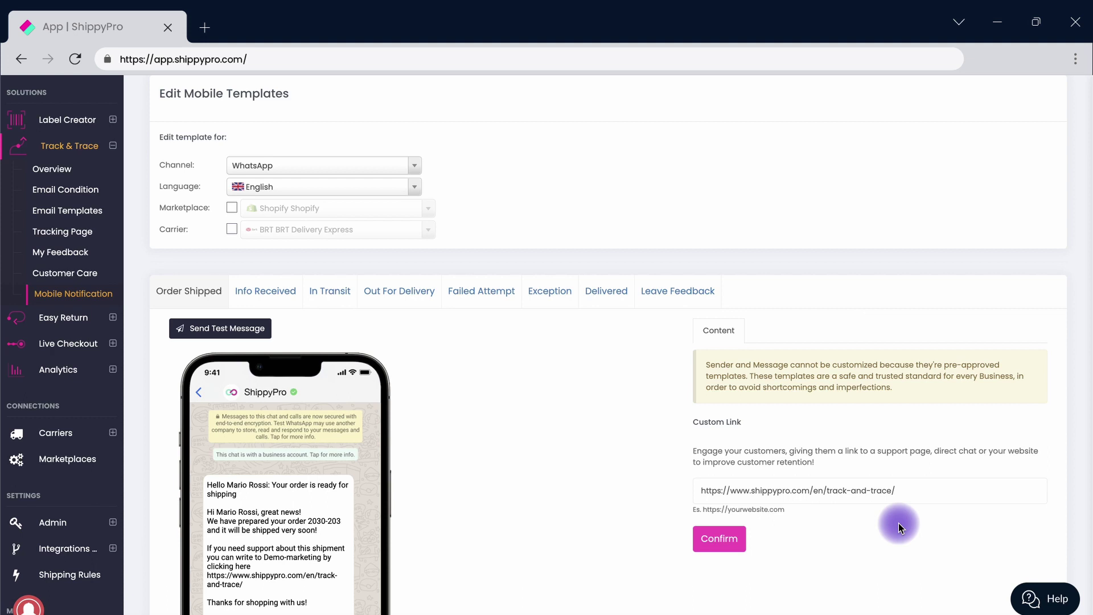
Look over the full WhatsApp message preview and open the help panel
scroll(899, 523, down, 3)
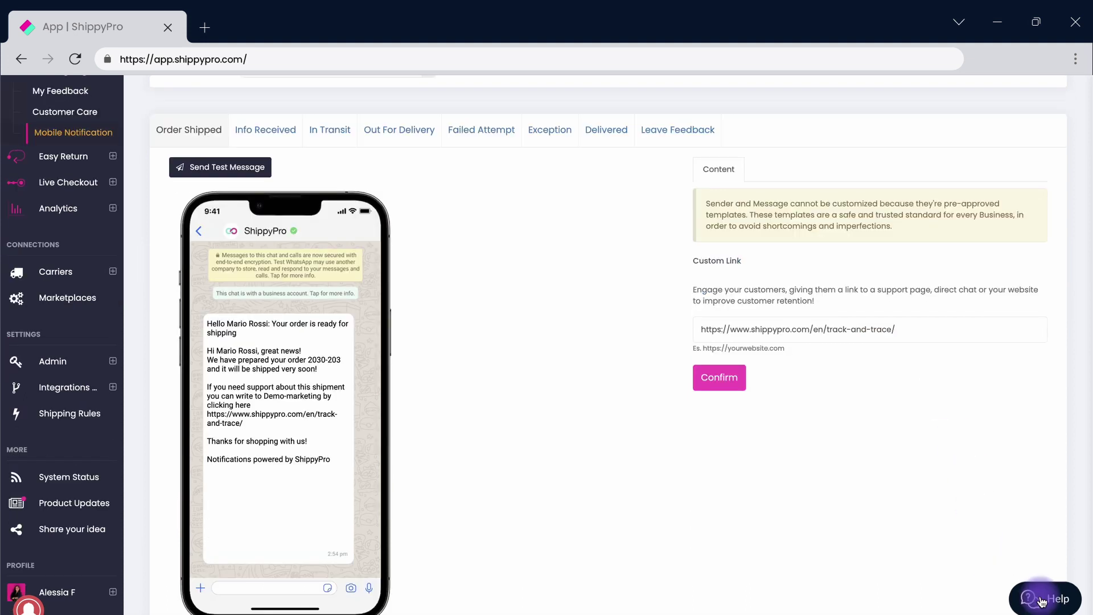
click(1044, 598)
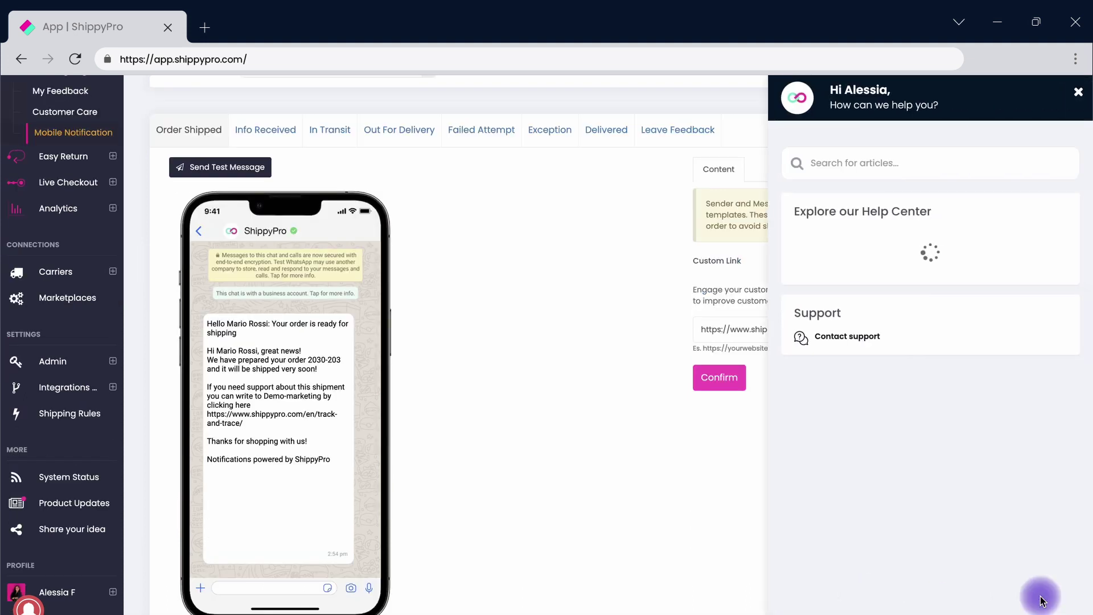